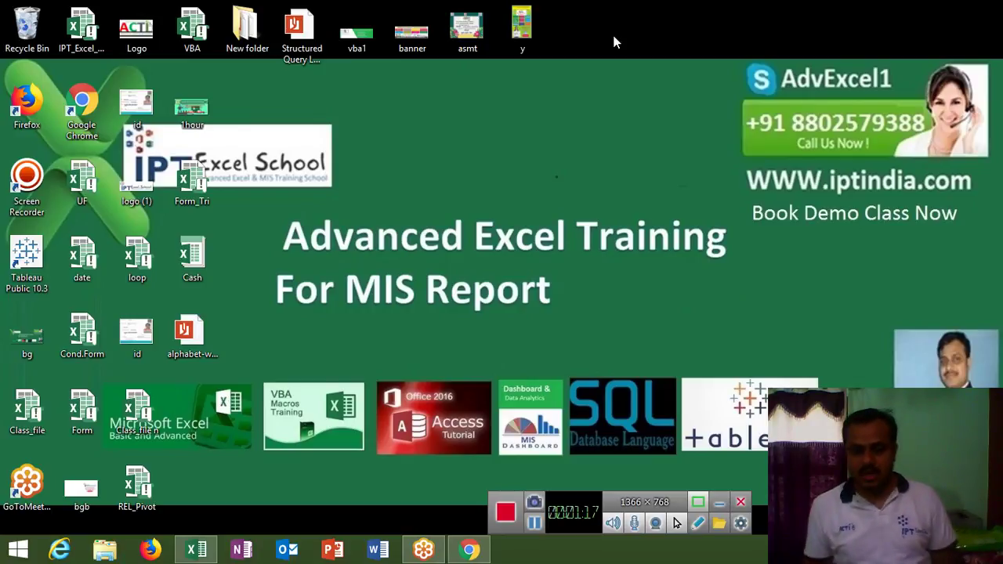
Open the Class_file n workbook and launch the Visual Basic editor from the Developer tab
double_click(155, 401)
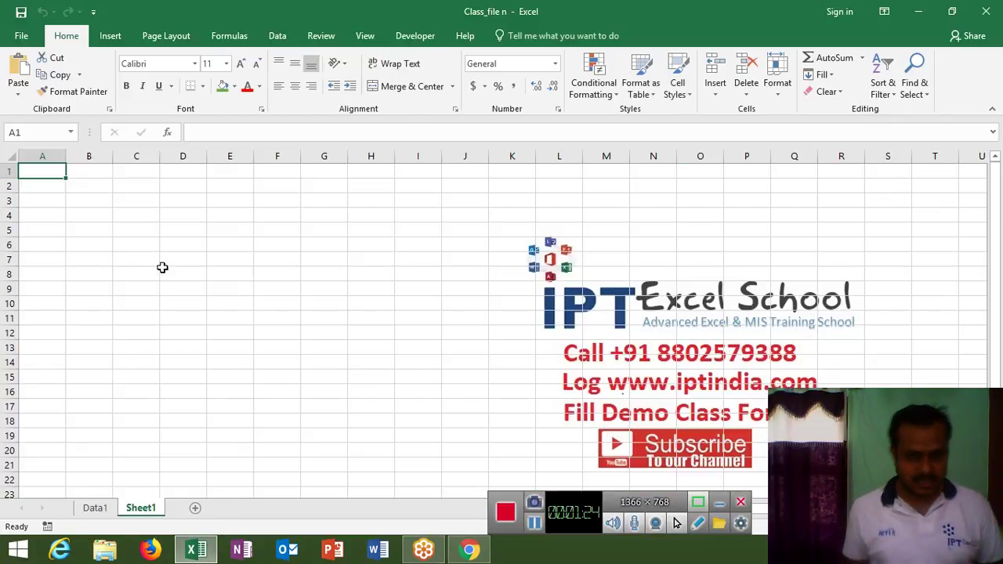
click(428, 48)
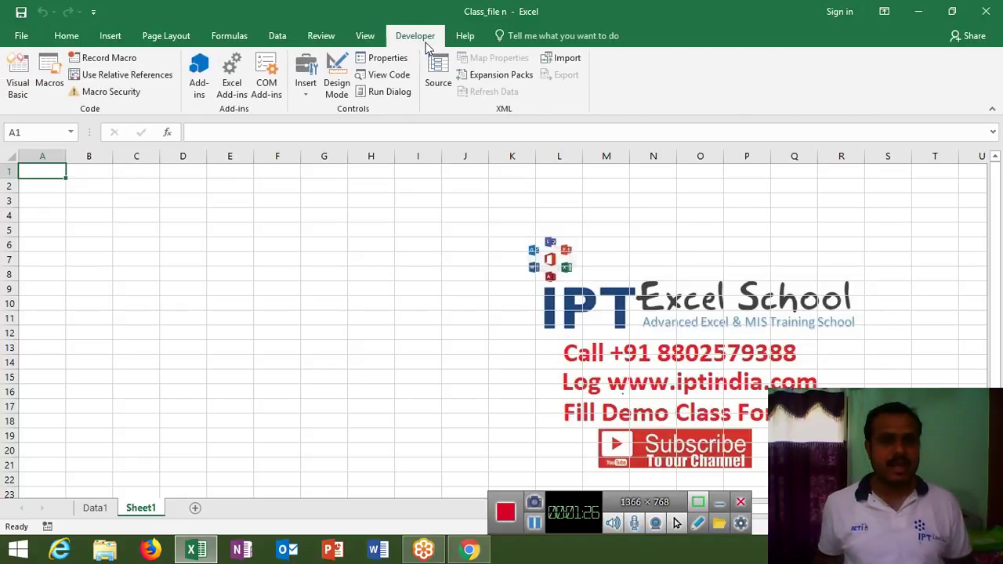
click(17, 74)
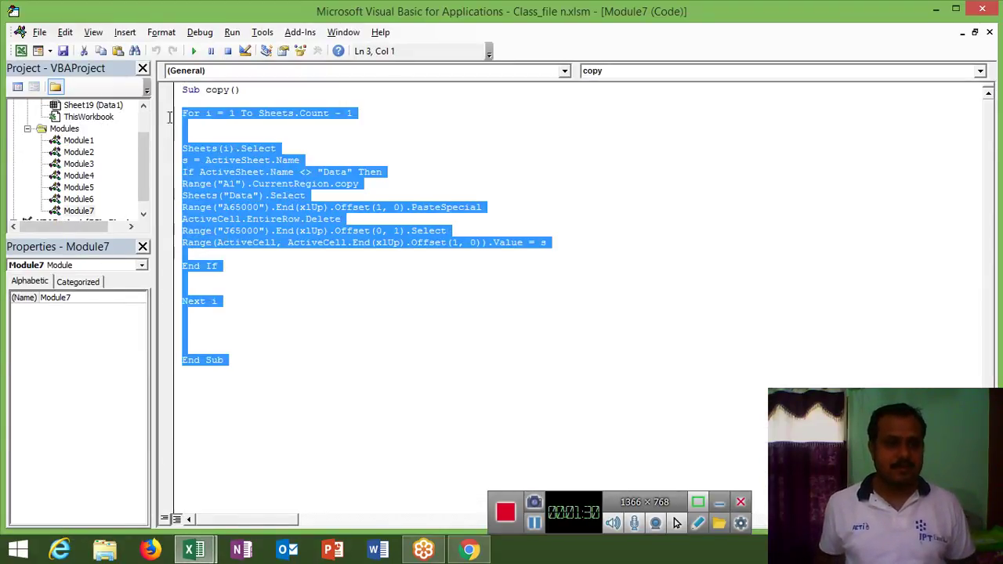
Replace Module7's old copy macro with an empty Sub probar() procedure
drag(346, 439, 182, 87)
key(Delete)
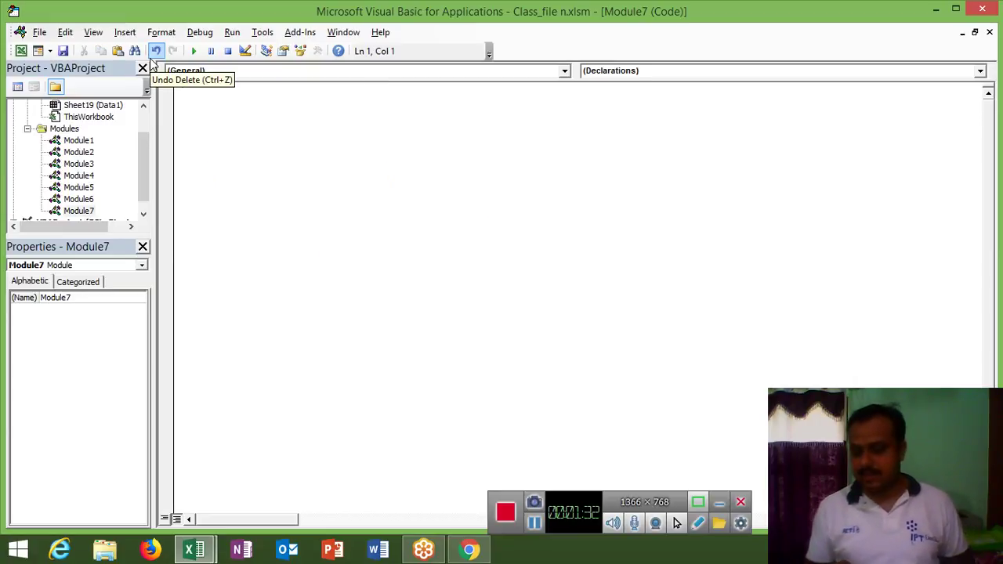
text(sub)
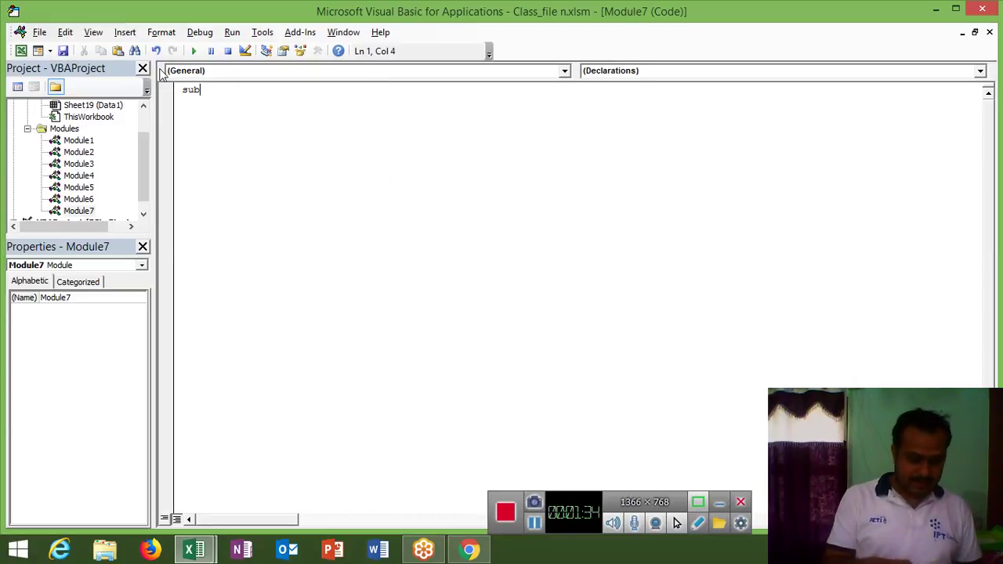
text( pr)
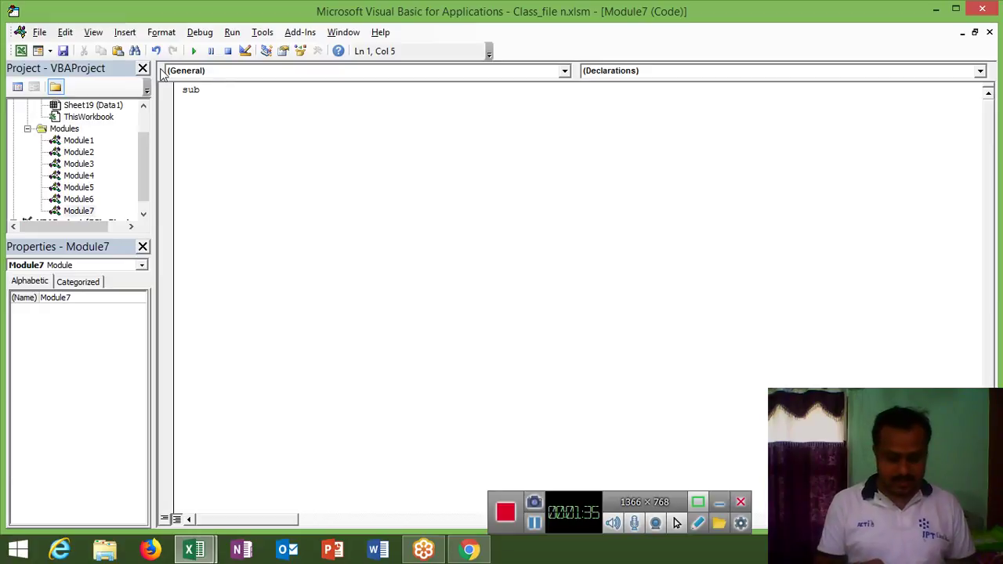
text(oba)
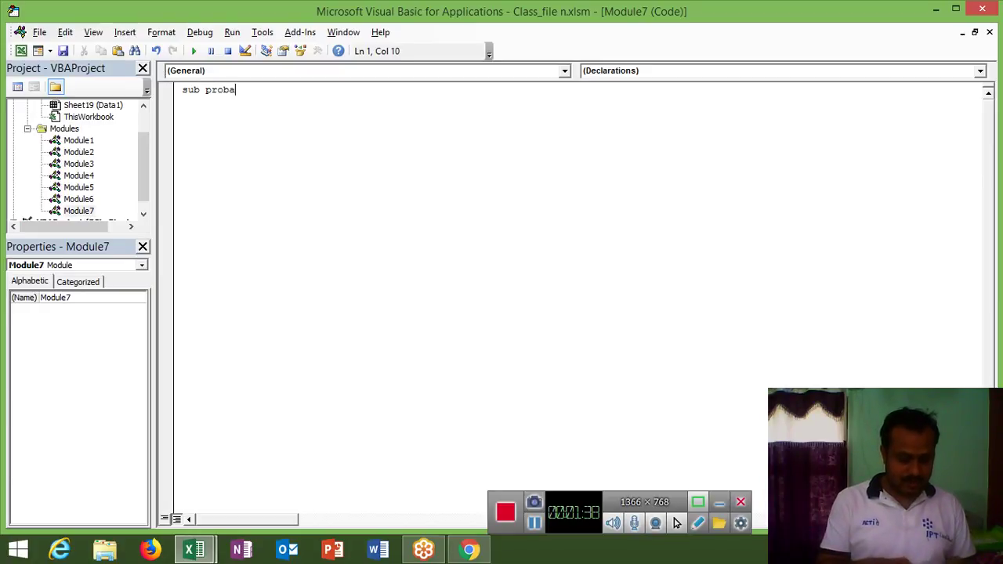
text(r())
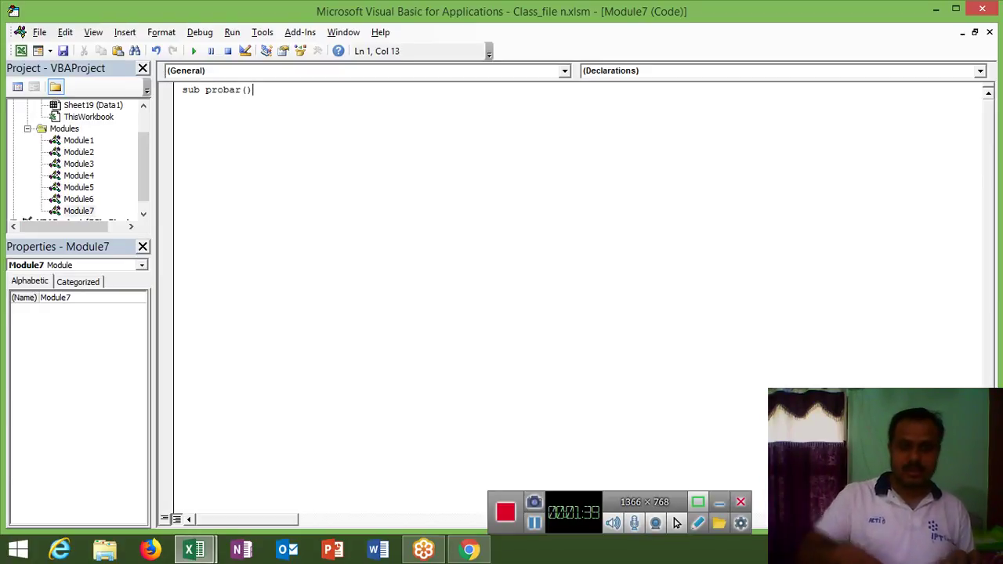
key(Return)
key(Return)
key(Return)
key(Return)
key(Up)
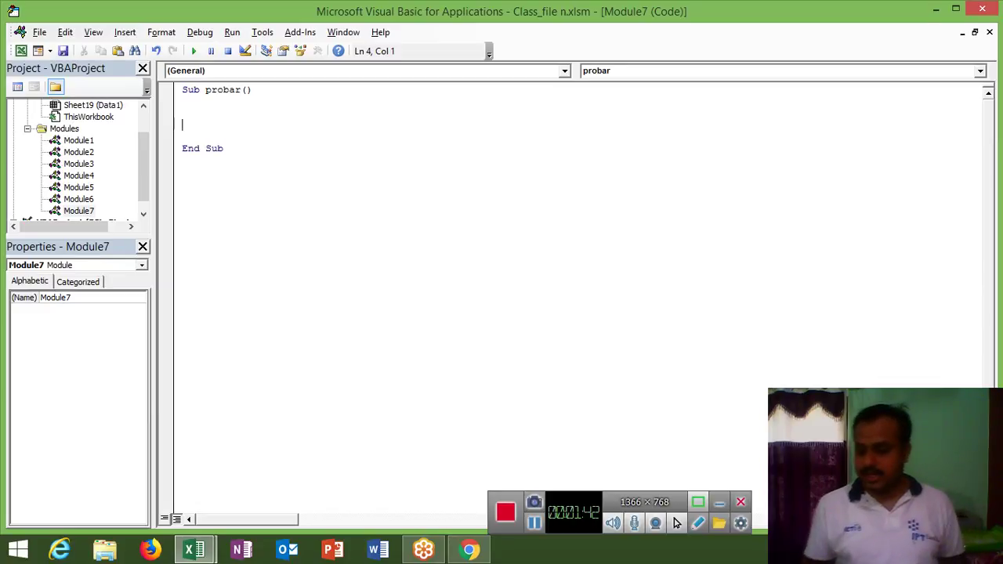
key(Return)
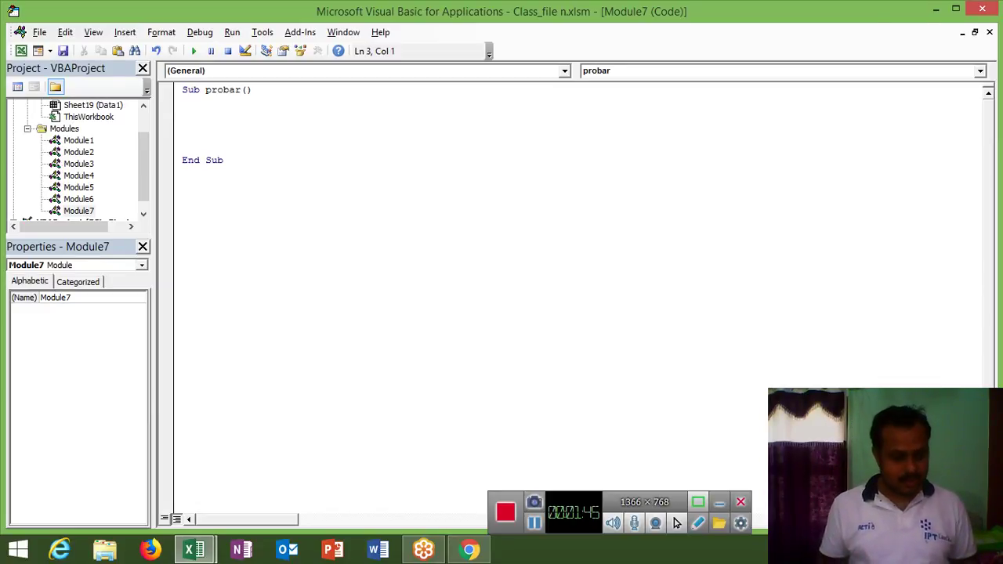
Add the line Application.StatusBar = "Start Printing ther Sheets" inside probar
text(applicat)
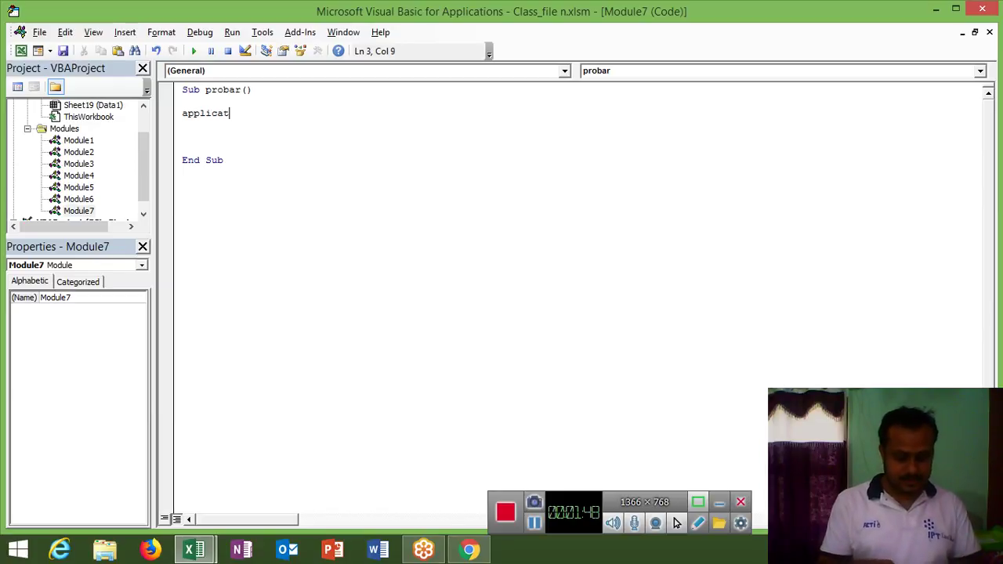
text(ion)
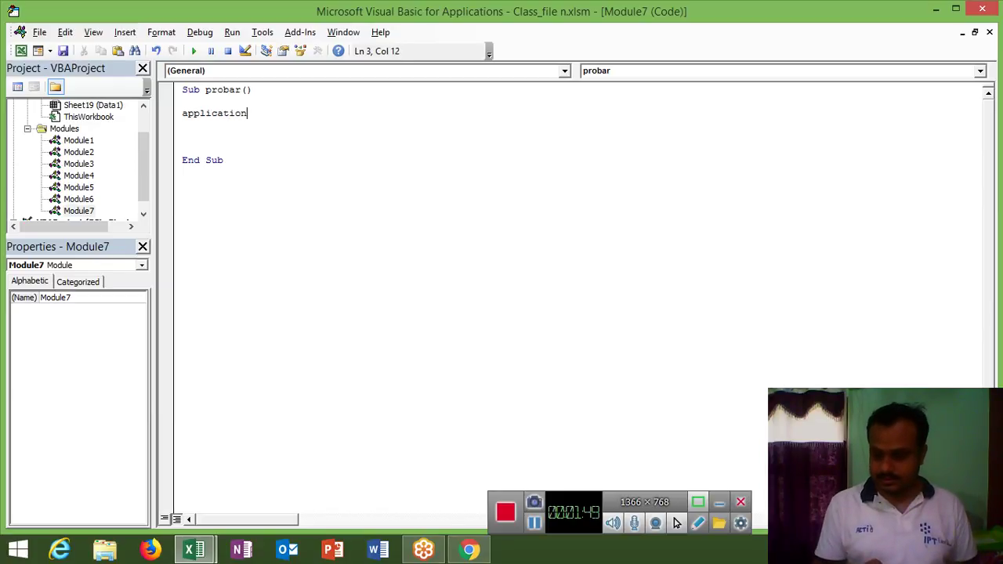
text(.st)
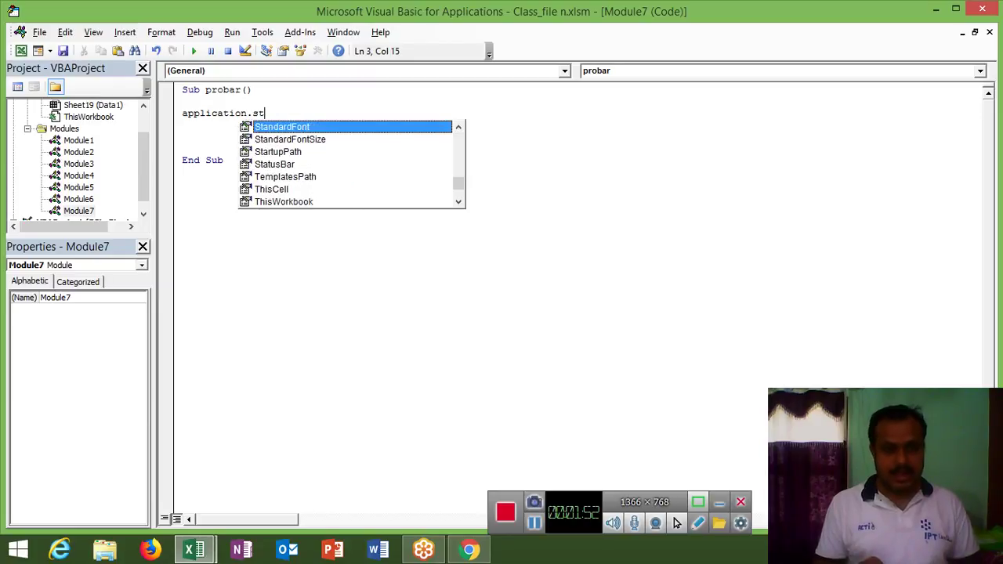
key(Down)
key(Down)
key(Down)
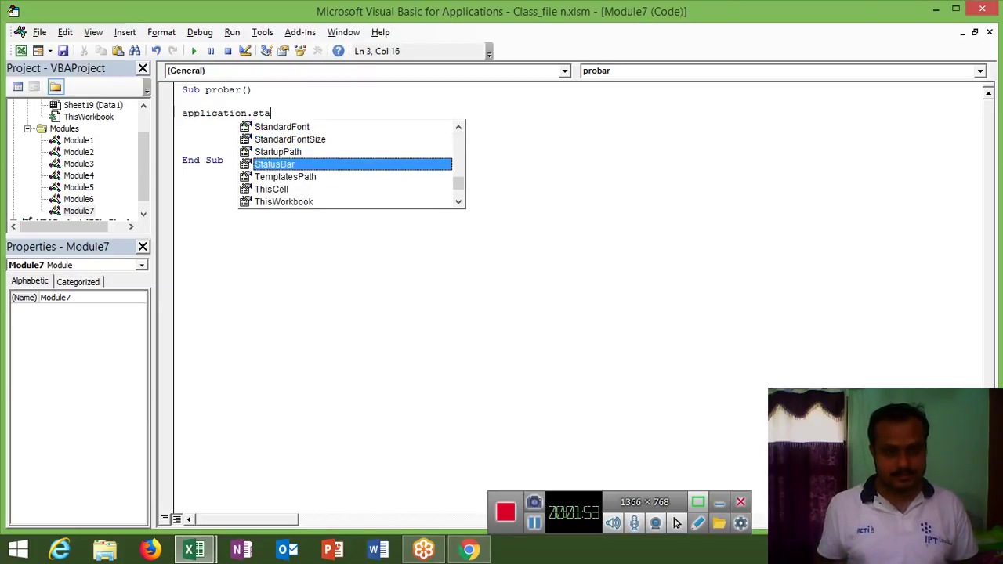
key(Tab)
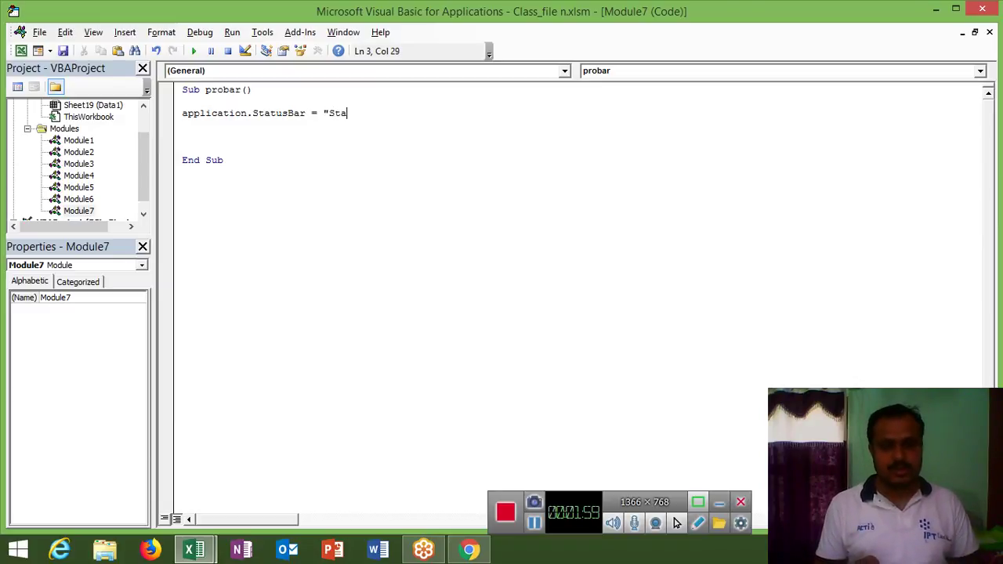
text(rt Pr)
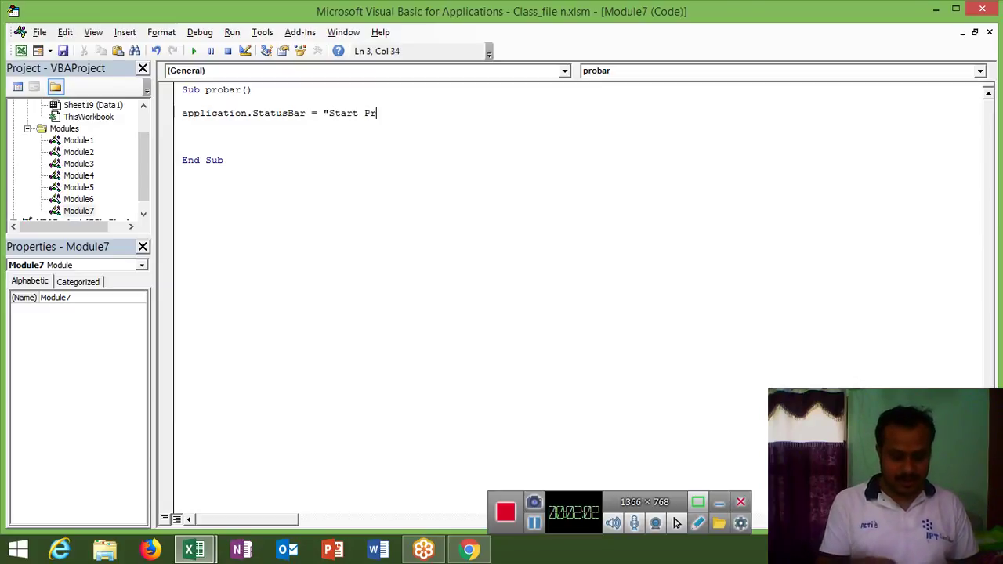
text(inting ther)
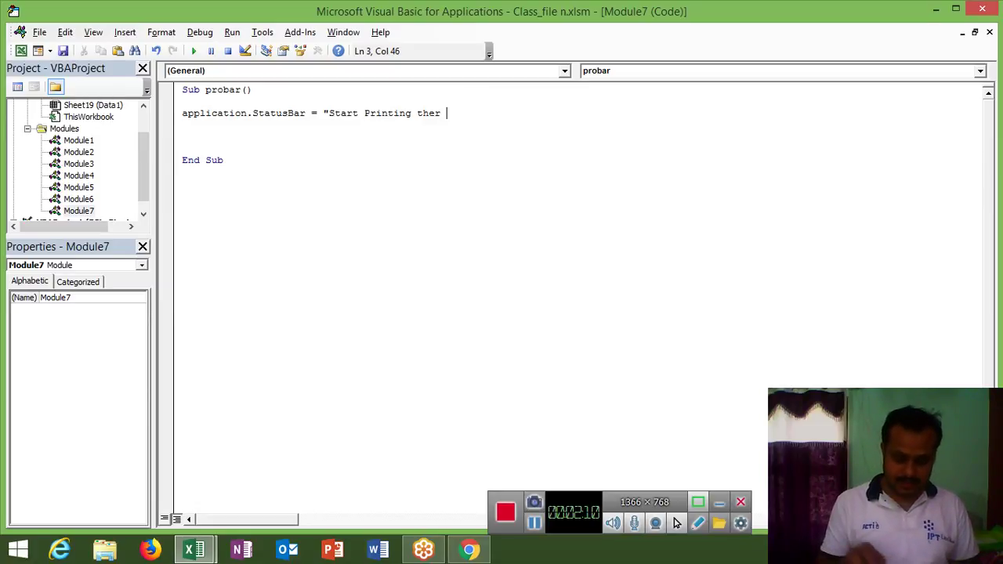
text(Shee)
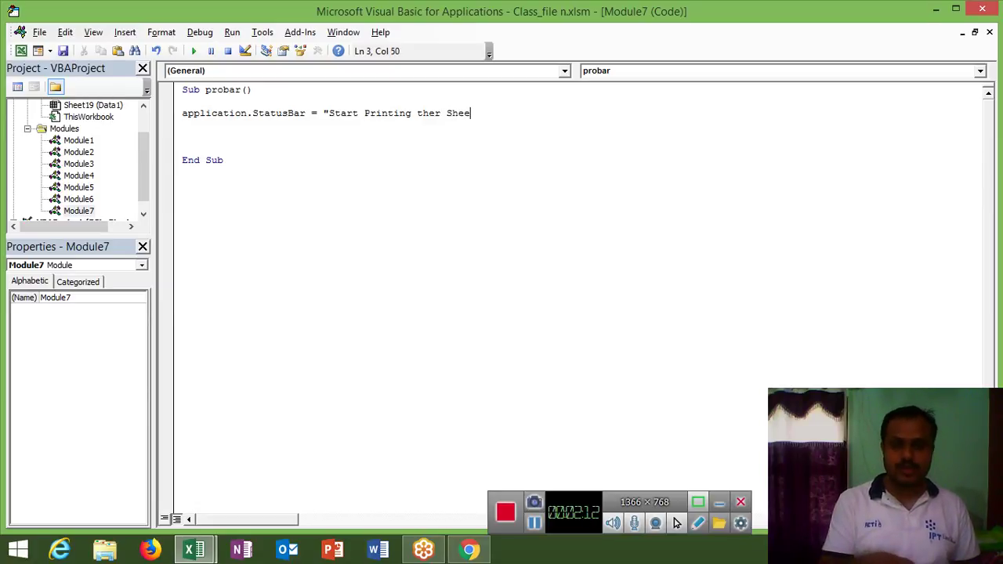
text(tsa)
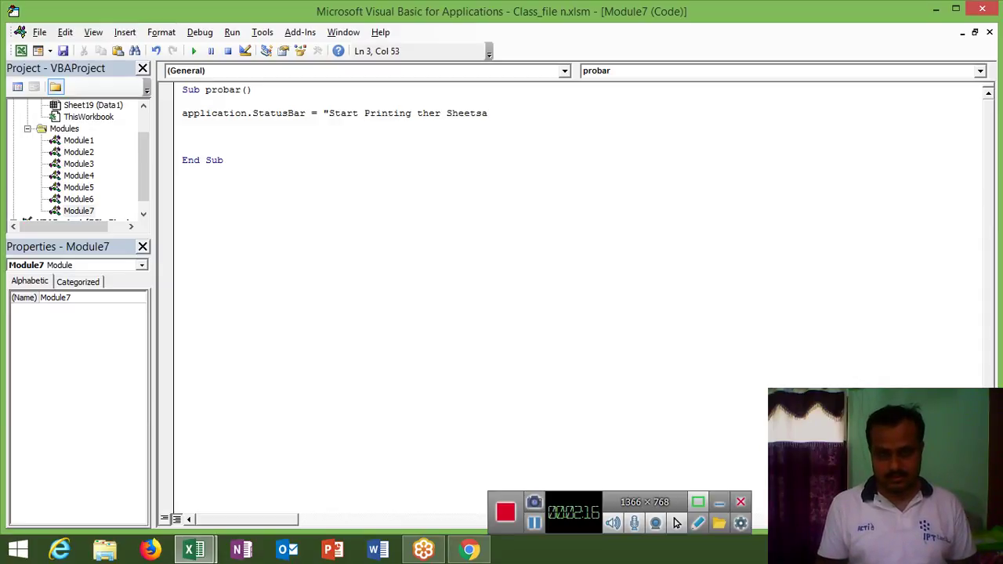
key(Return)
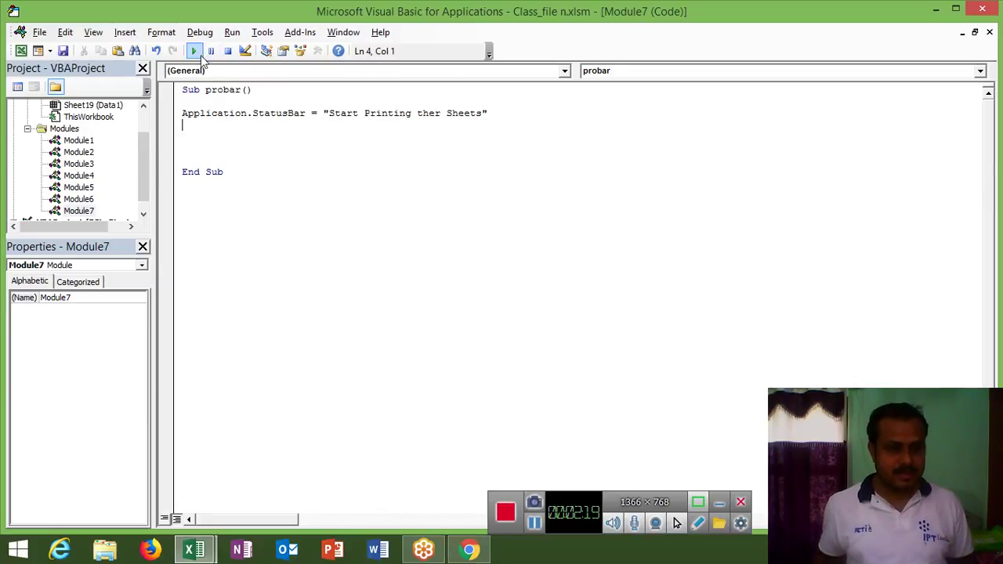
Run probar and check its status-bar message in the worksheet, clicking cells D3 and B6
click(195, 51)
key(alt+F11)
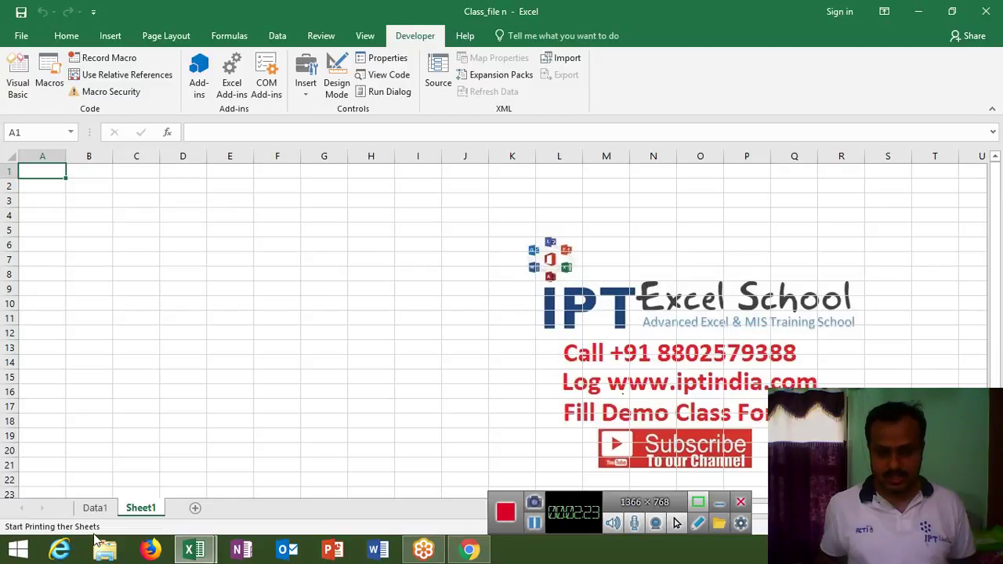
key(Down)
key(Down)
click(162, 204)
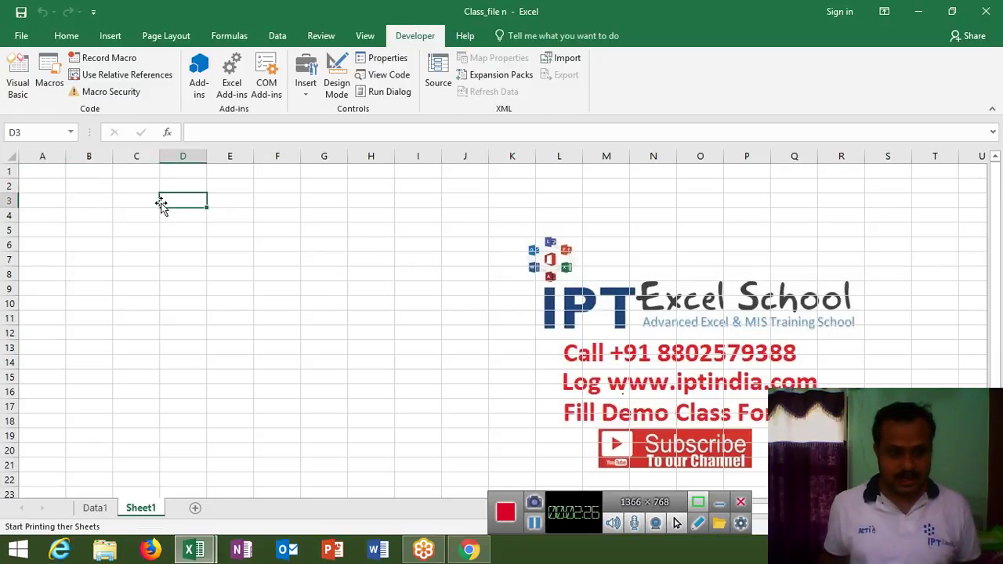
double_click(171, 202)
key(Return)
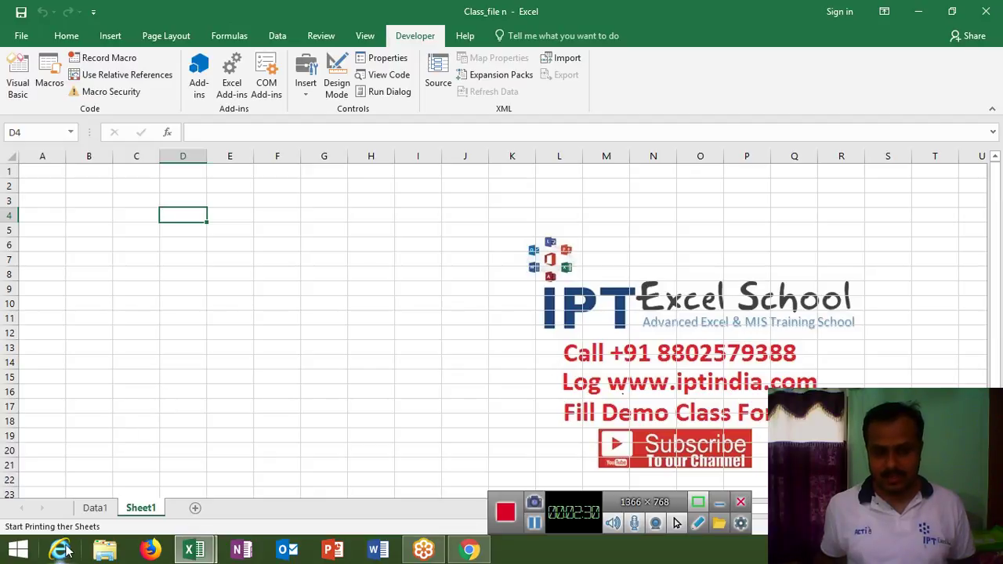
click(90, 245)
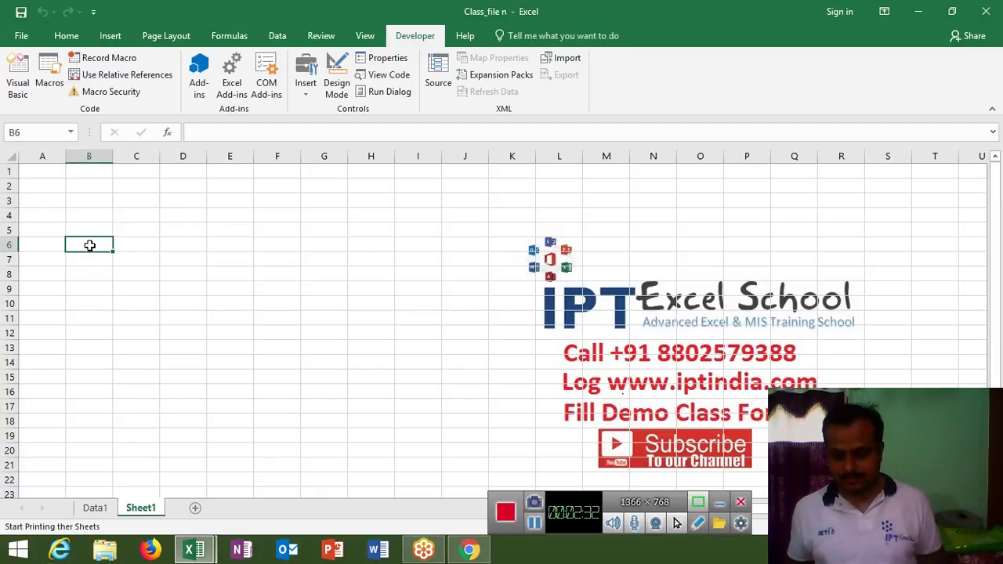
Switch between Excel and the VBA editor, ending with the probar code in front
key(alt+F11)
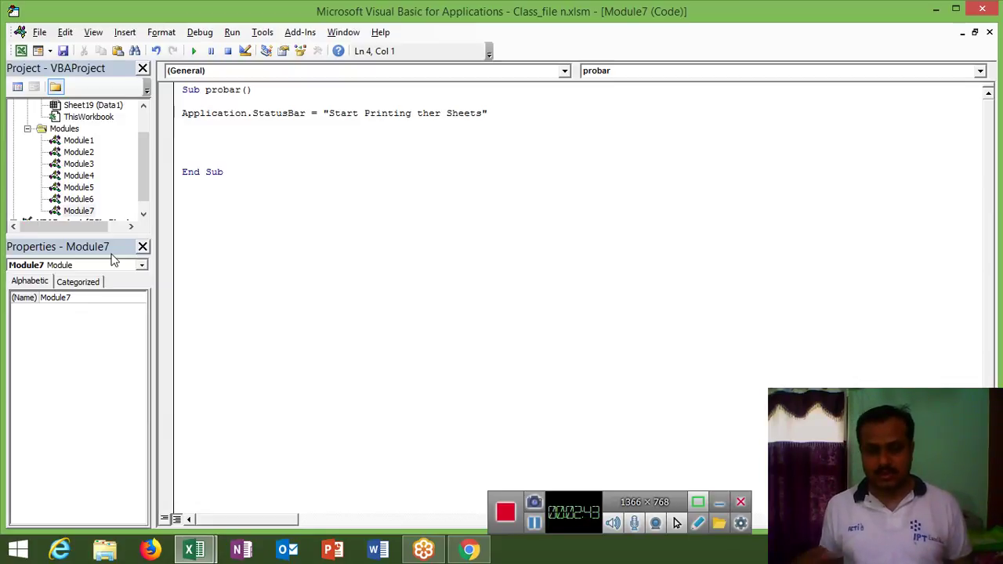
key(alt+F11)
mouse_move(193, 549)
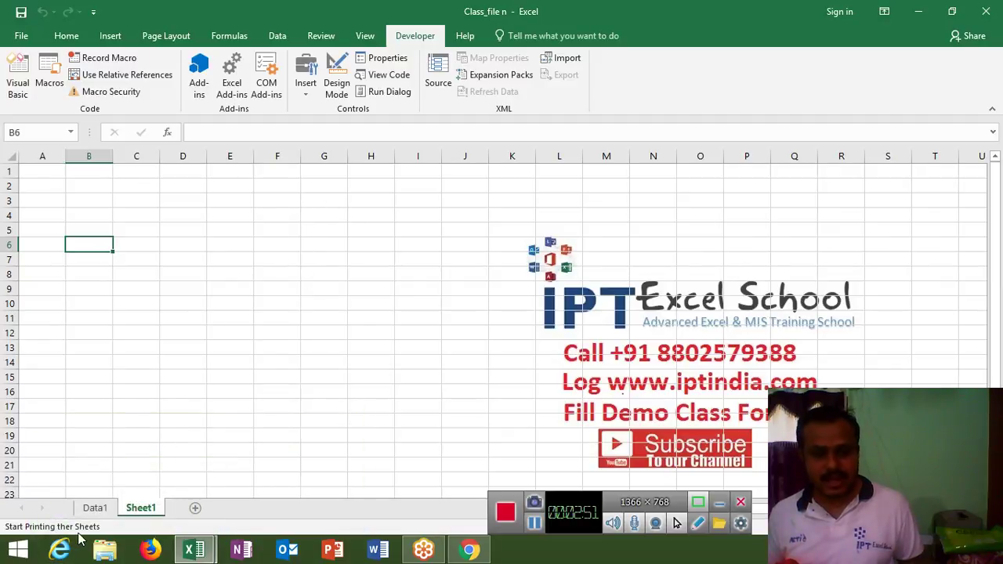
key(alt+Tab)
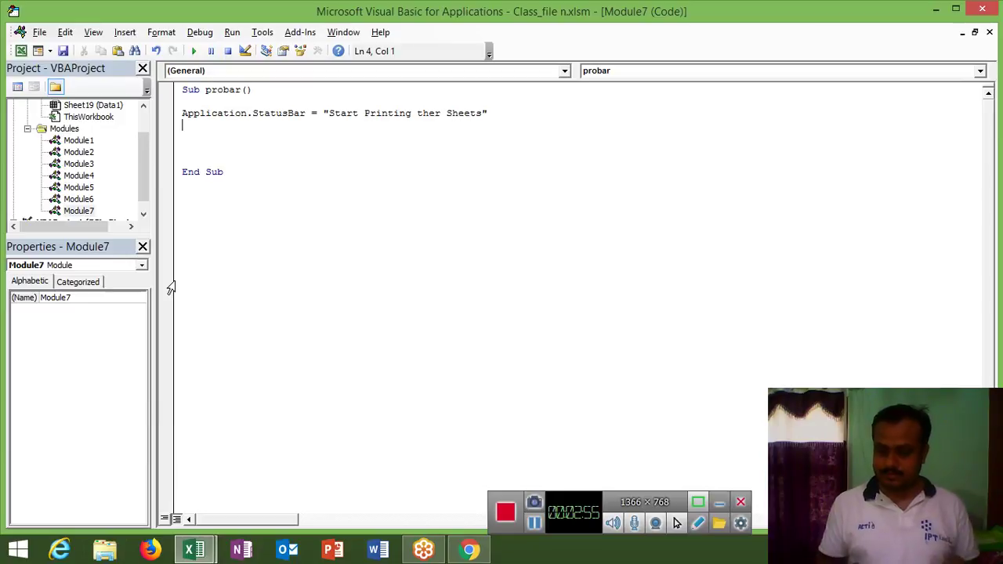
Add a For i = 1 To 5000 loop that writes i into Cells(i, 1)
key(Return)
text(for )
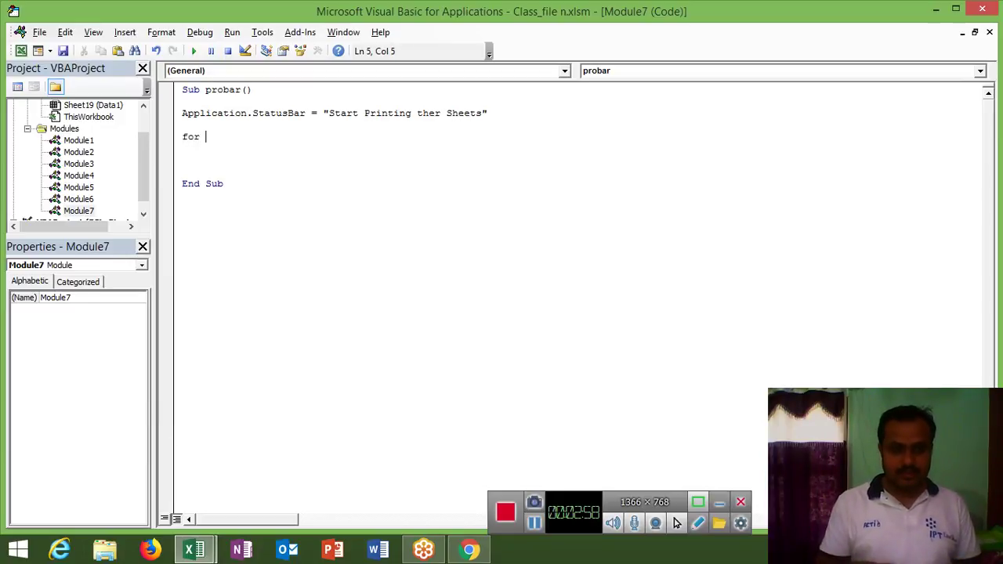
text(i = )
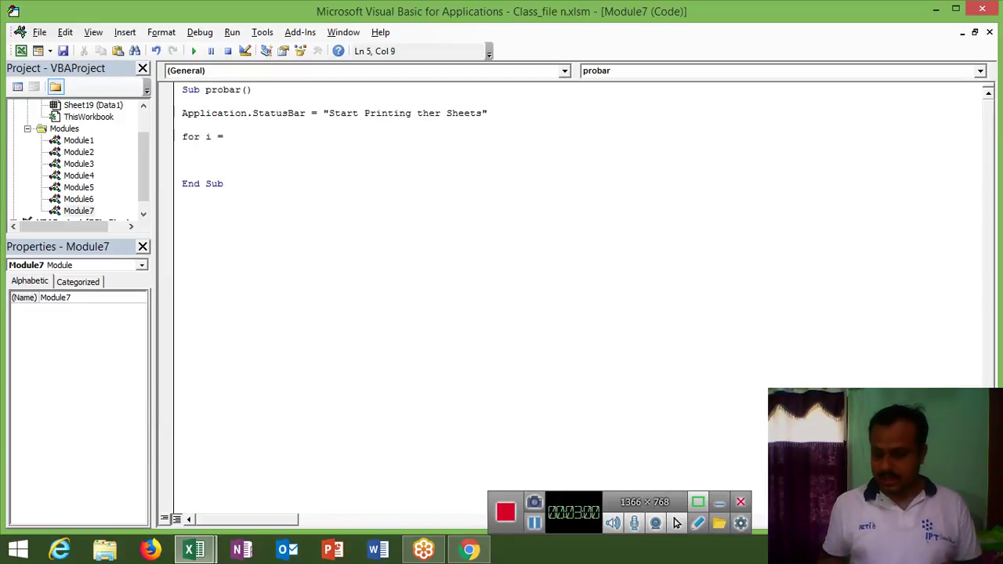
text(1 to 6)
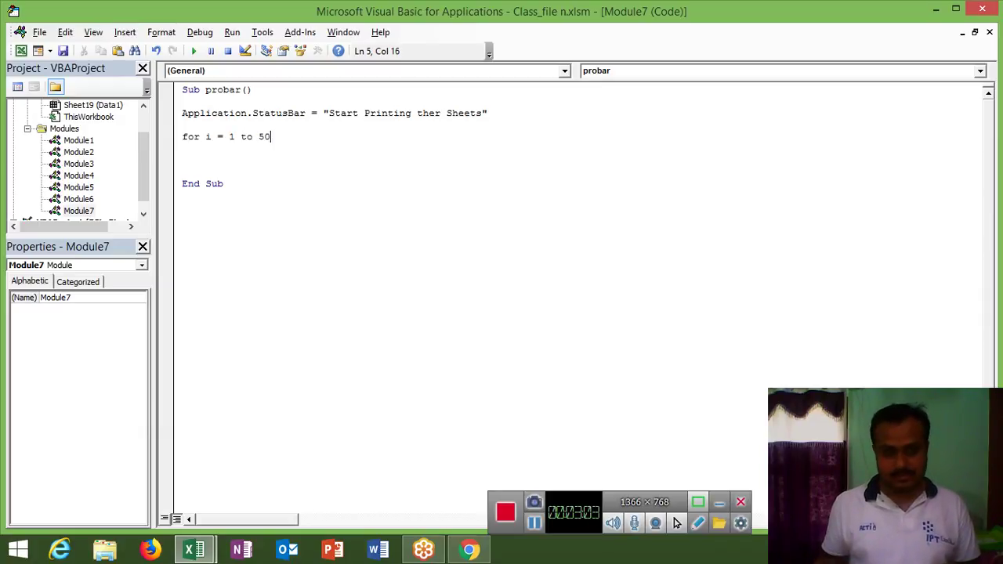
key(Return)
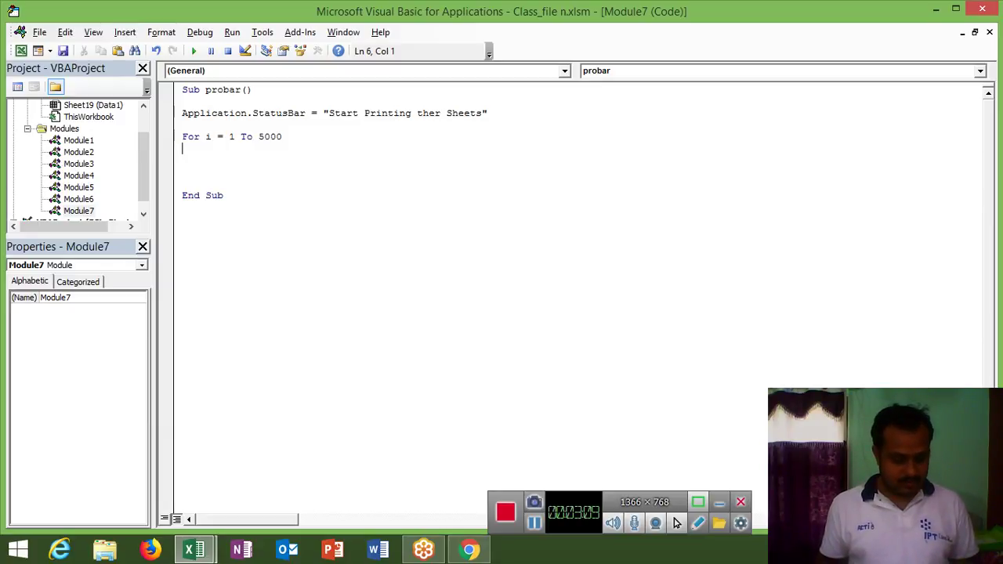
text(s(*)
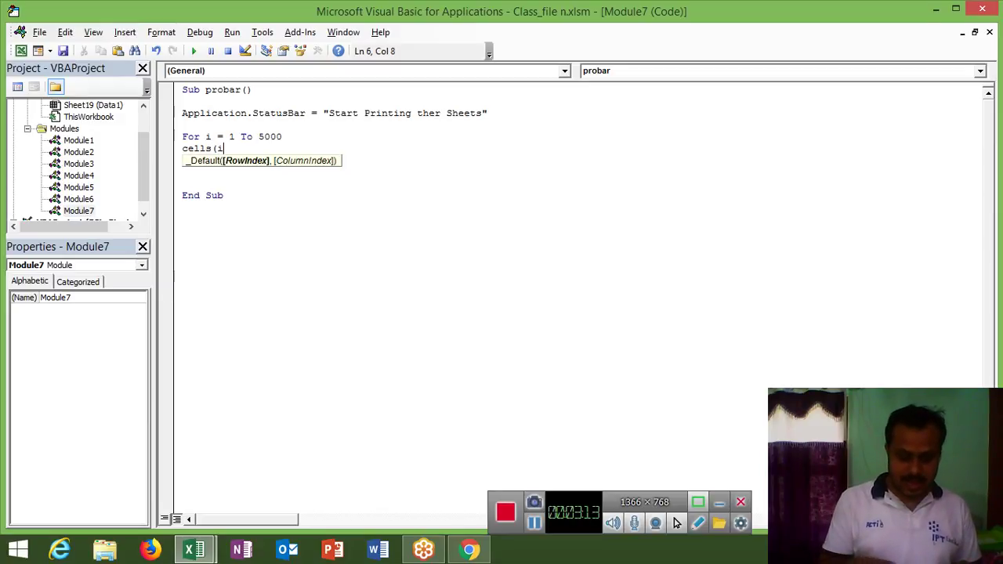
text(,)
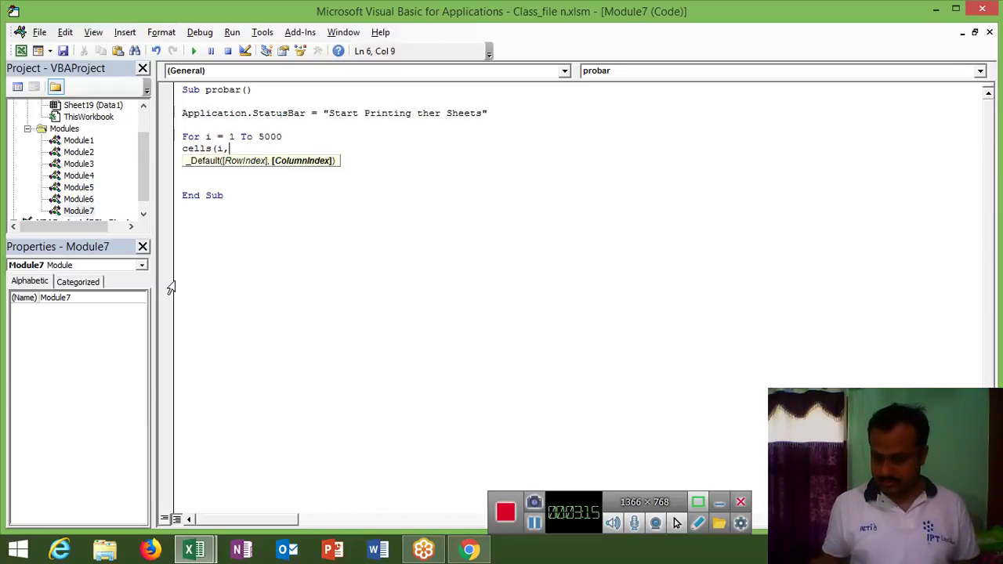
text(1)=)
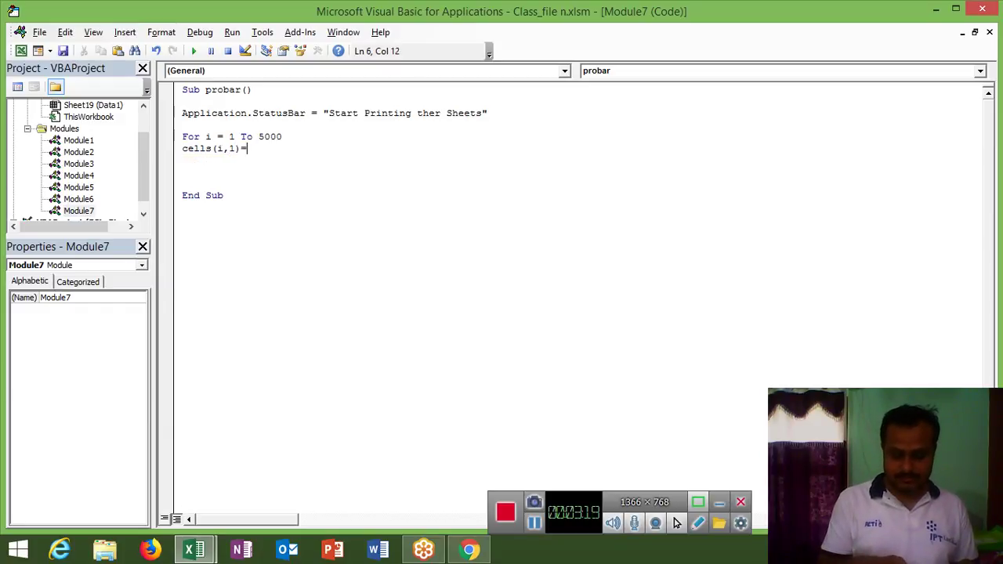
text(i)
key(Return)
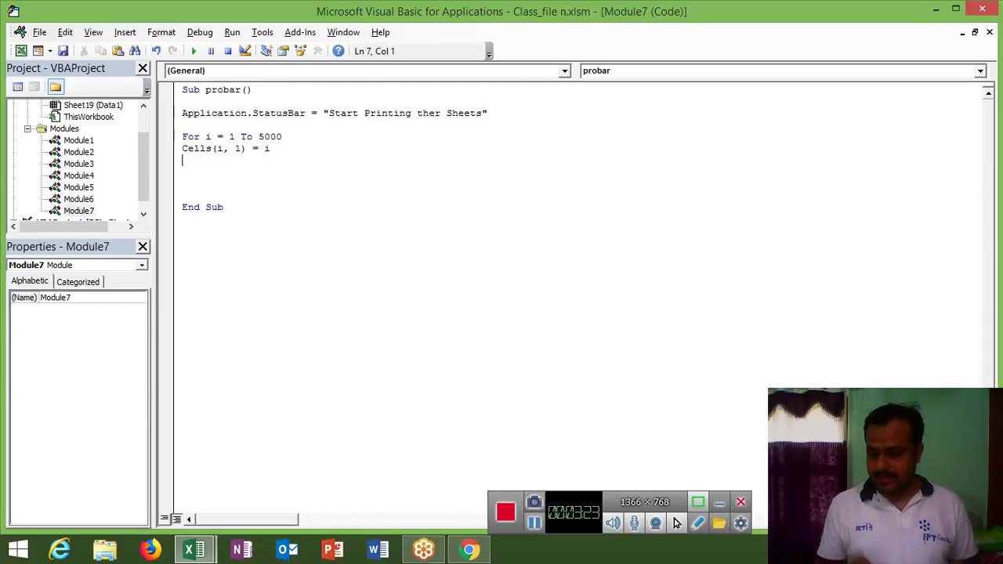
Add a "Please Wait" status-bar progress line showing the rounded percentage done with "%"
text(applica)
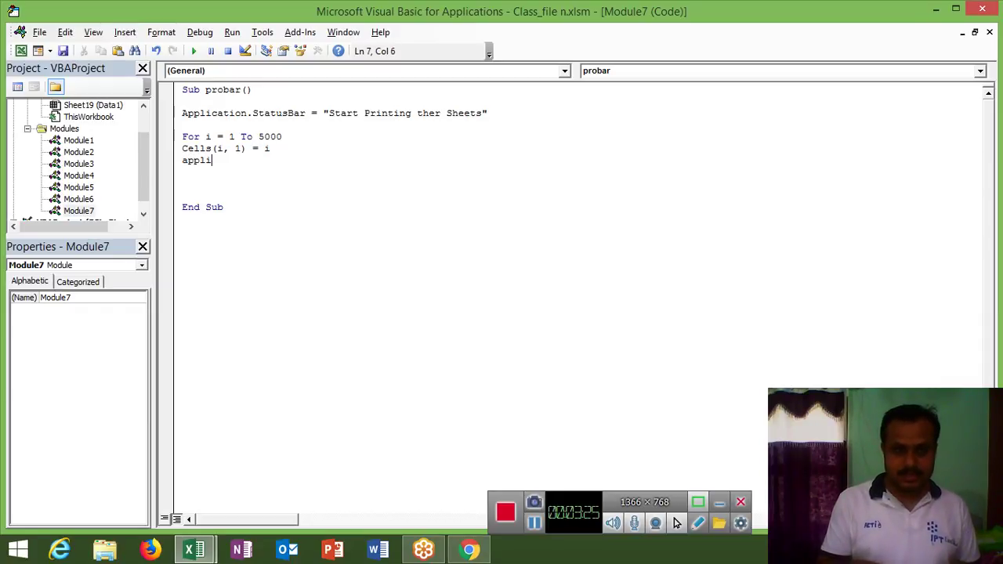
text(tion)
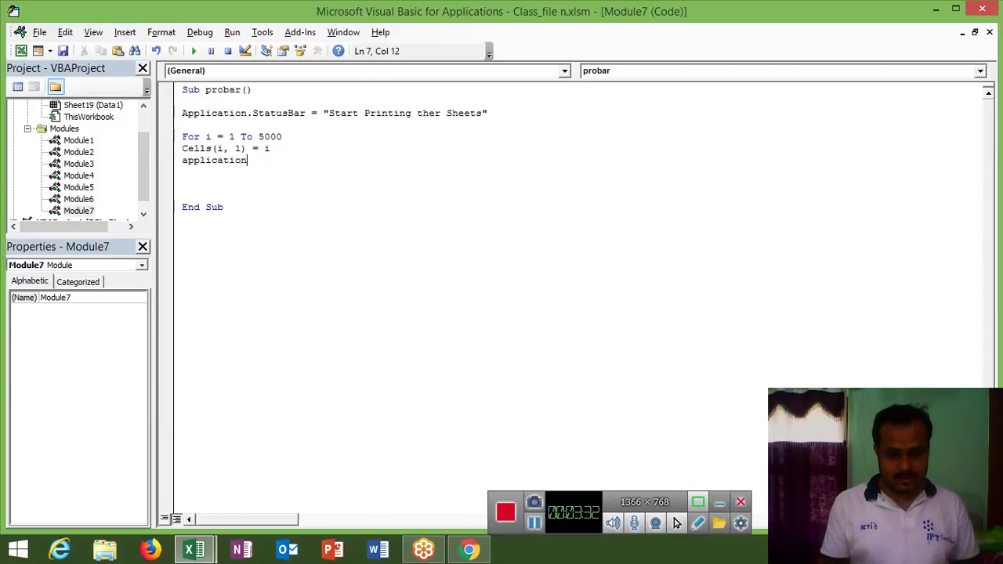
text(.st)
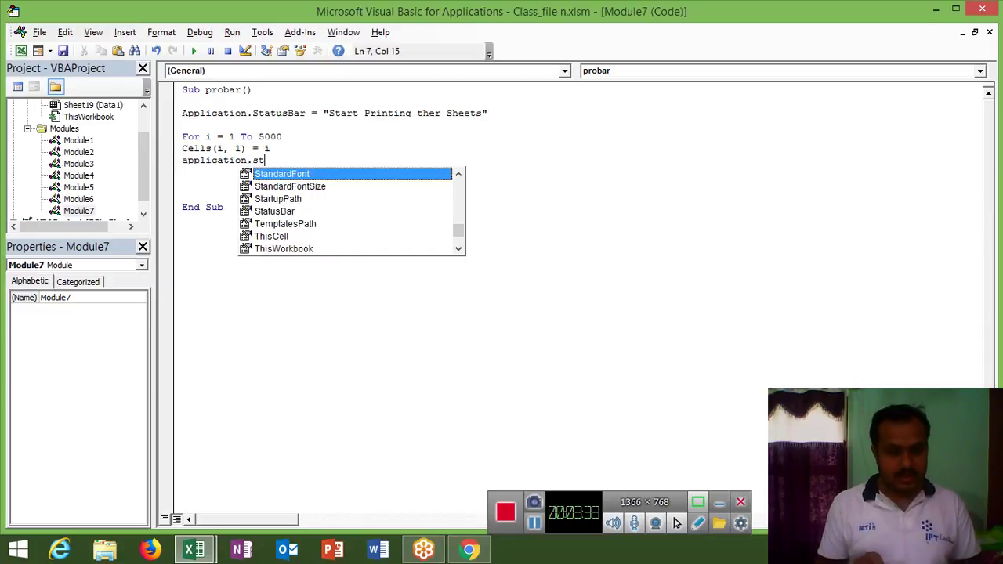
key(Down)
key(Down)
key(Down)
key(Tab)
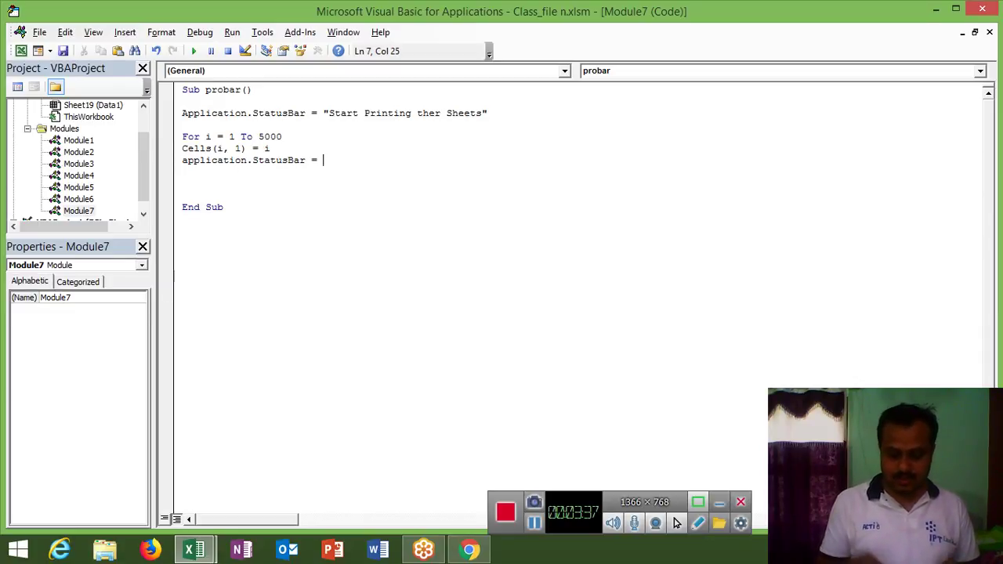
text("Please )
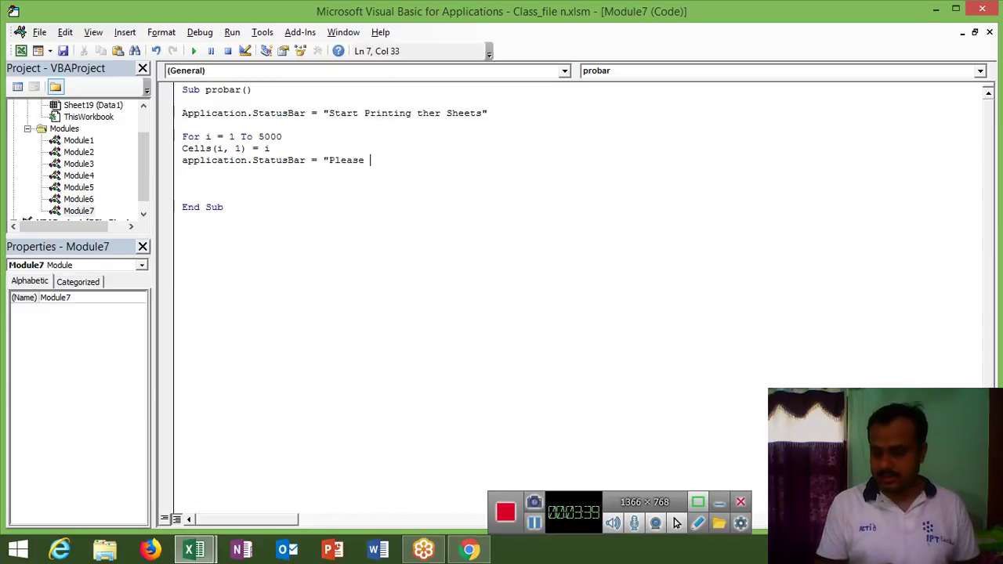
text(Wait While)
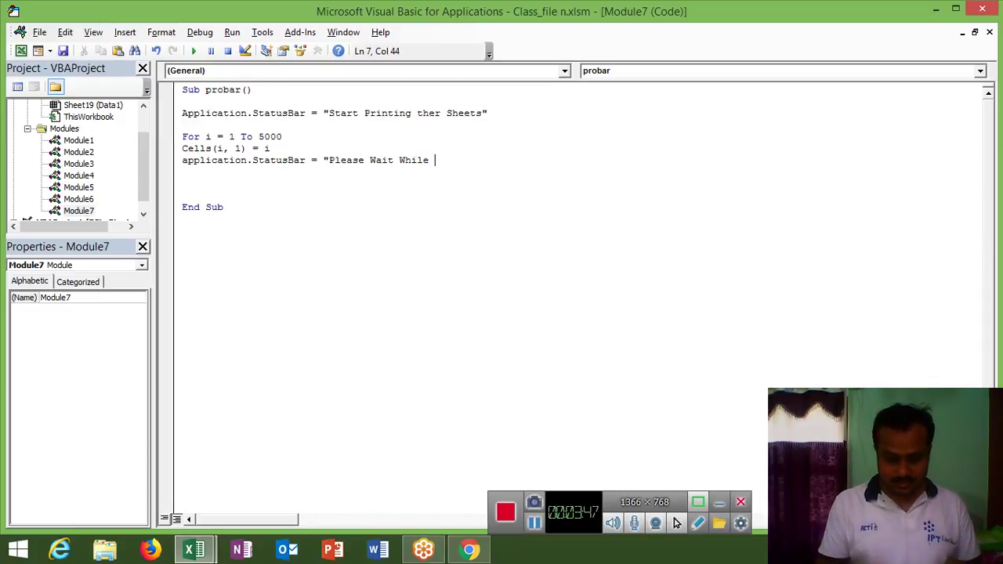
text(Printui)
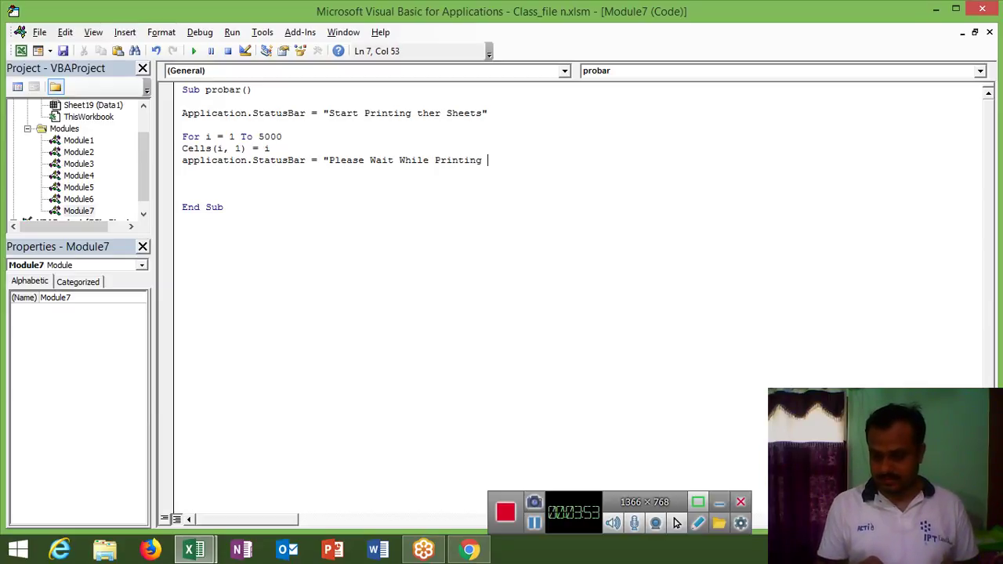
text(the S)
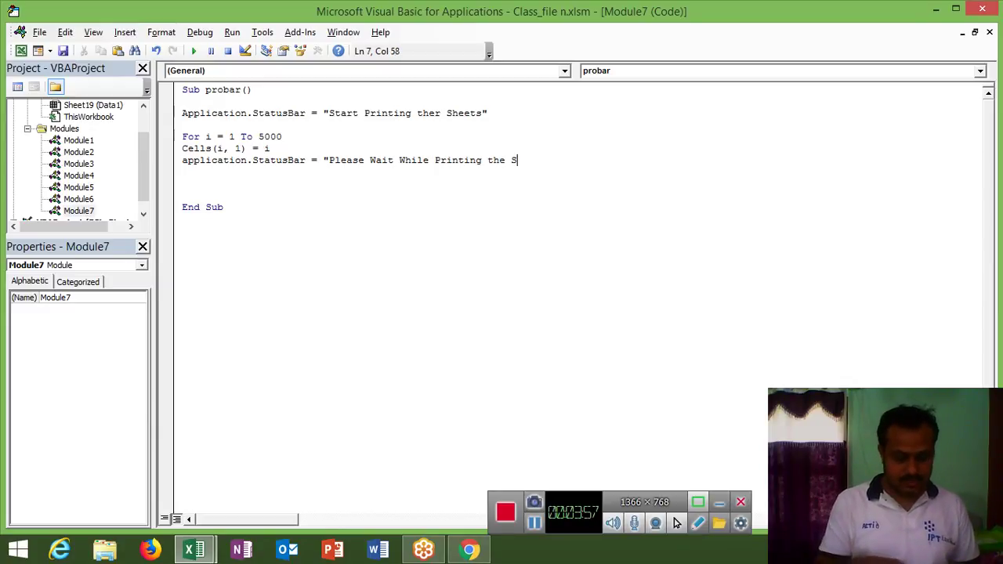
text(heet)
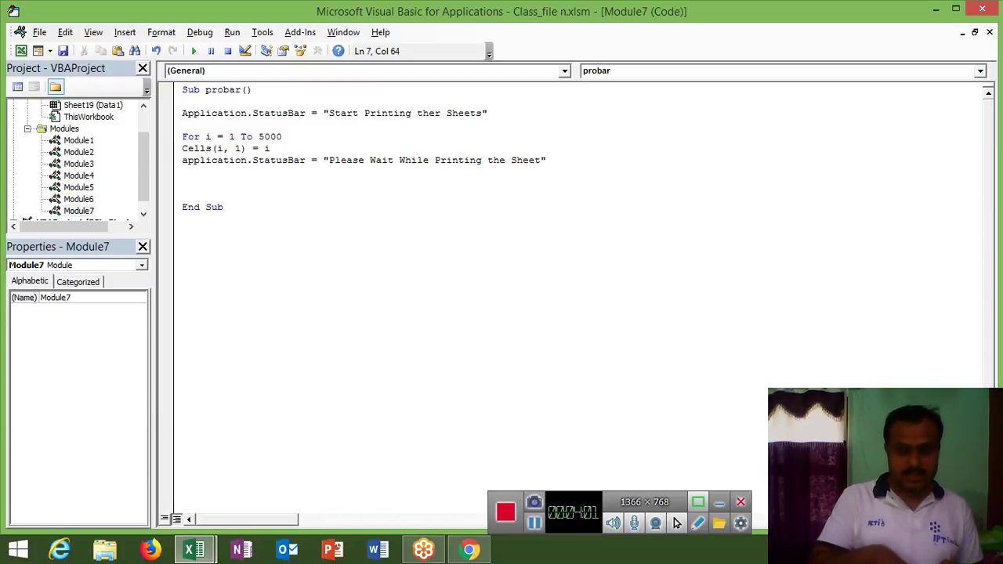
text(& )
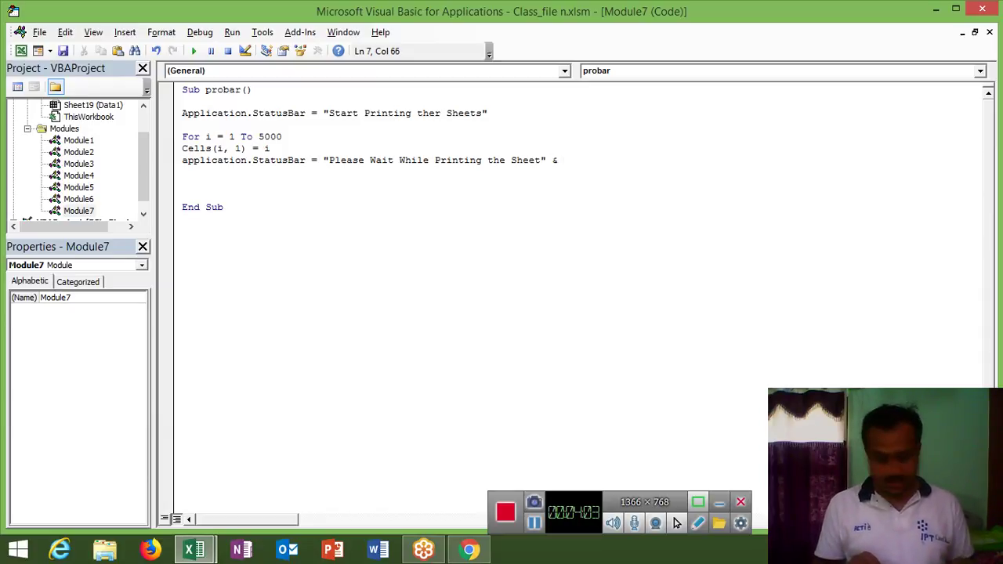
text(round)
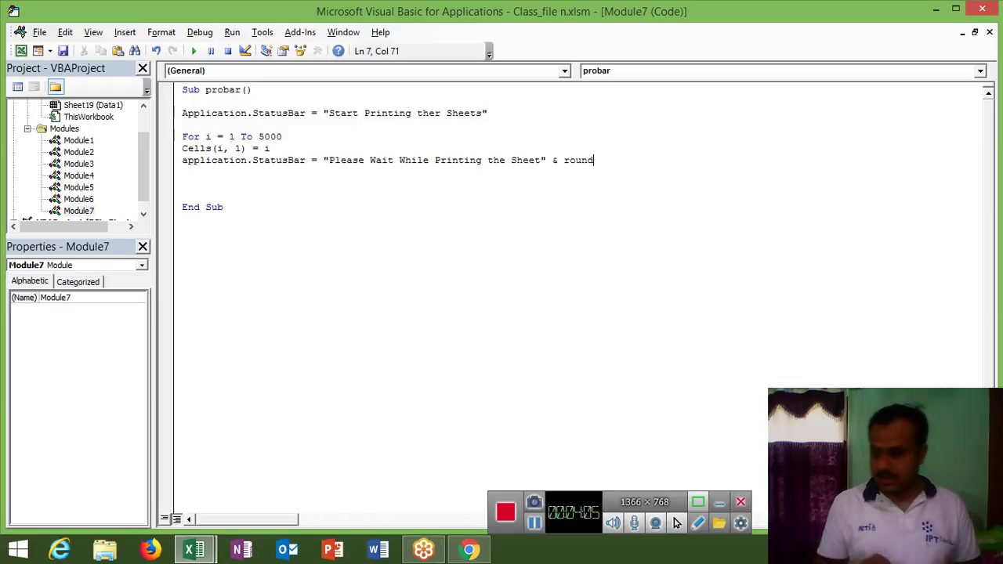
text((i)
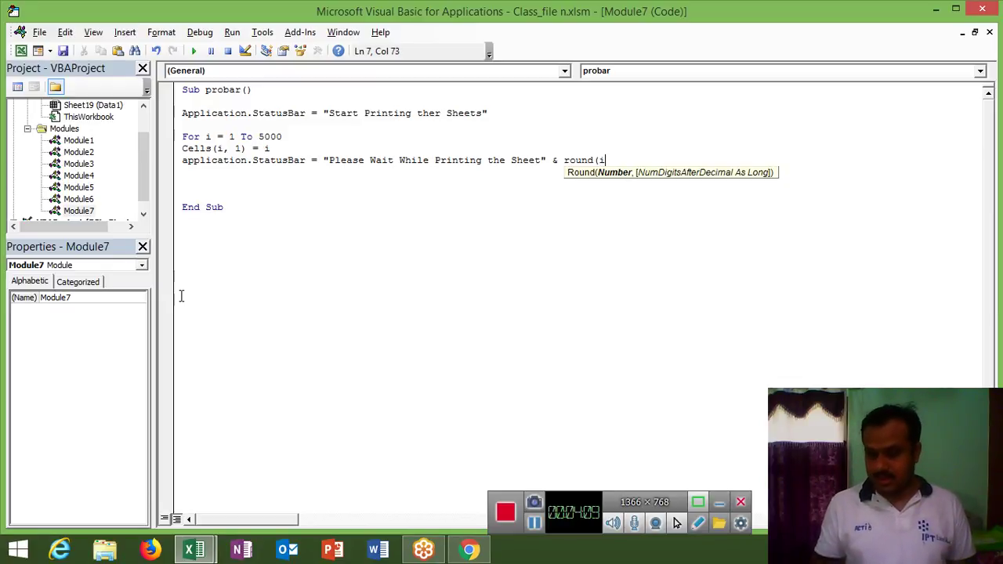
text(*)
key(BackSpace)
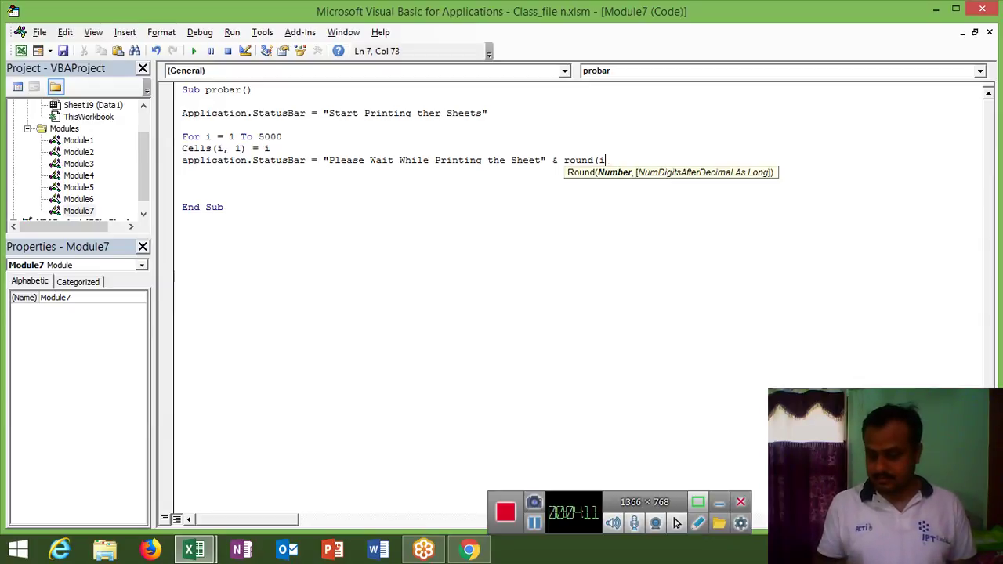
text(/5000)
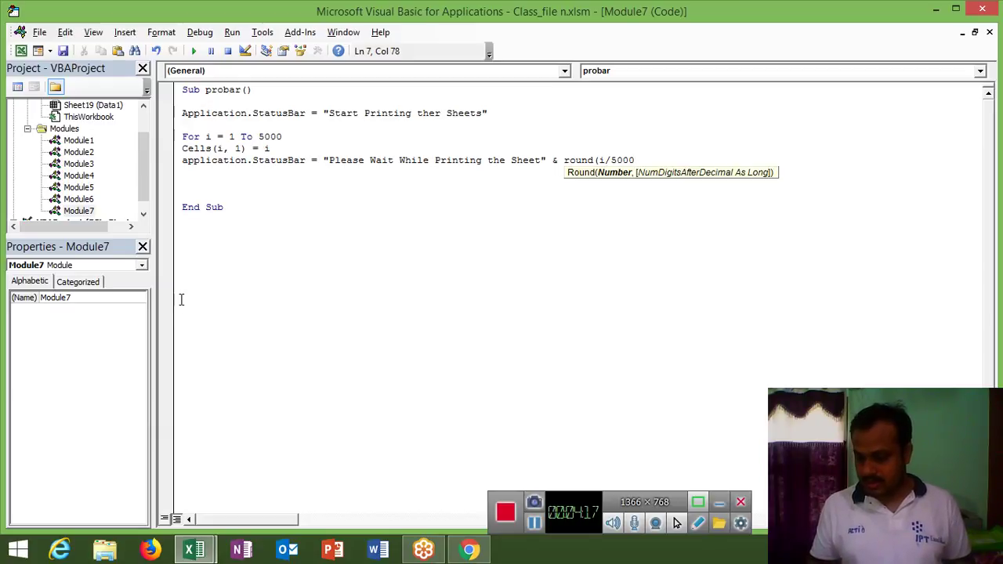
text(*100)
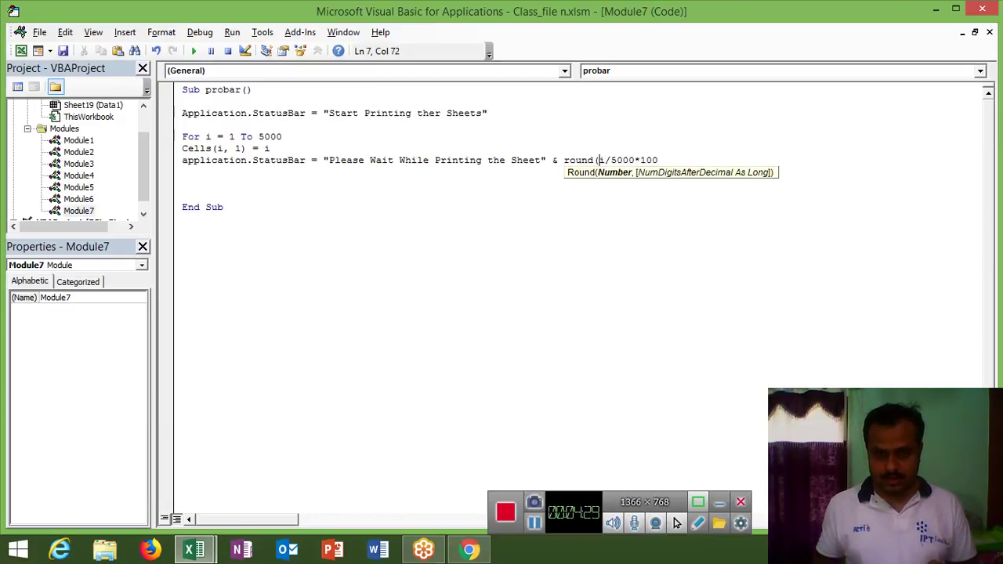
text(()
key(Right)
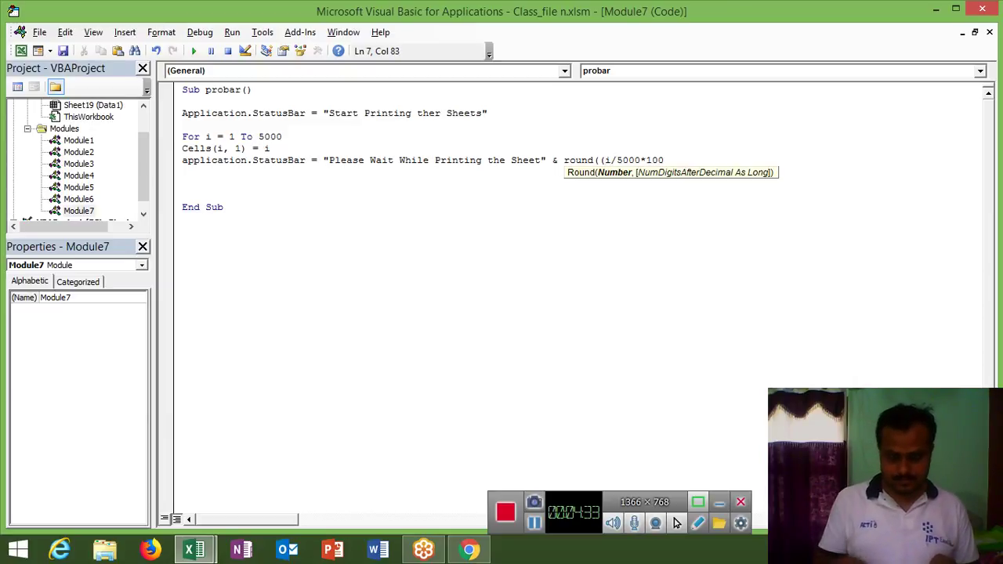
text(),)
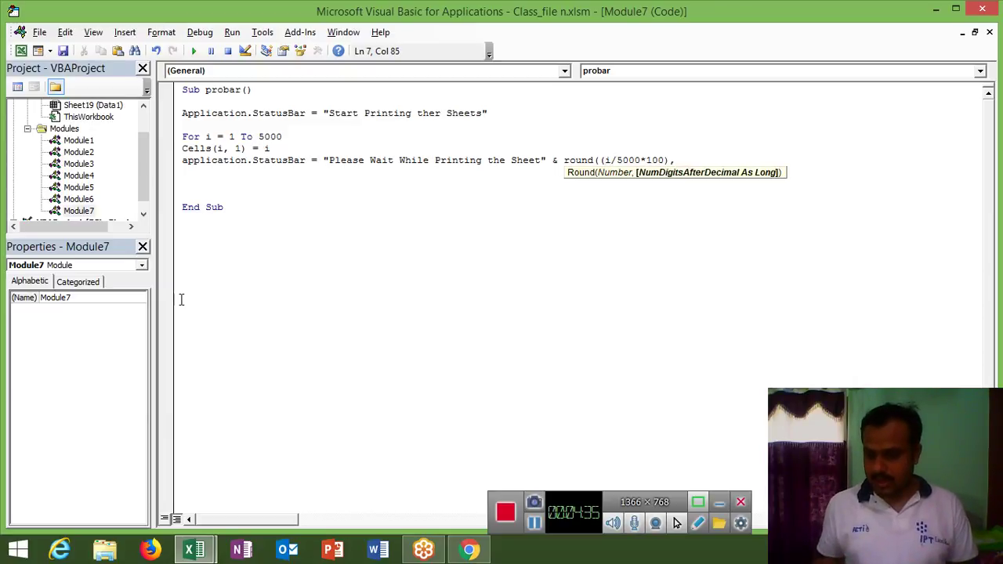
text(0)
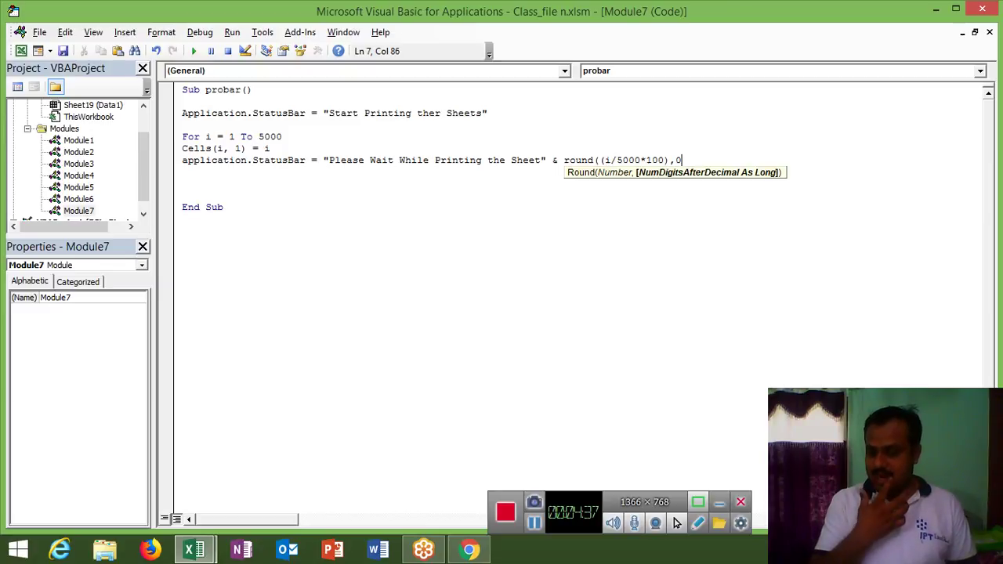
text() )
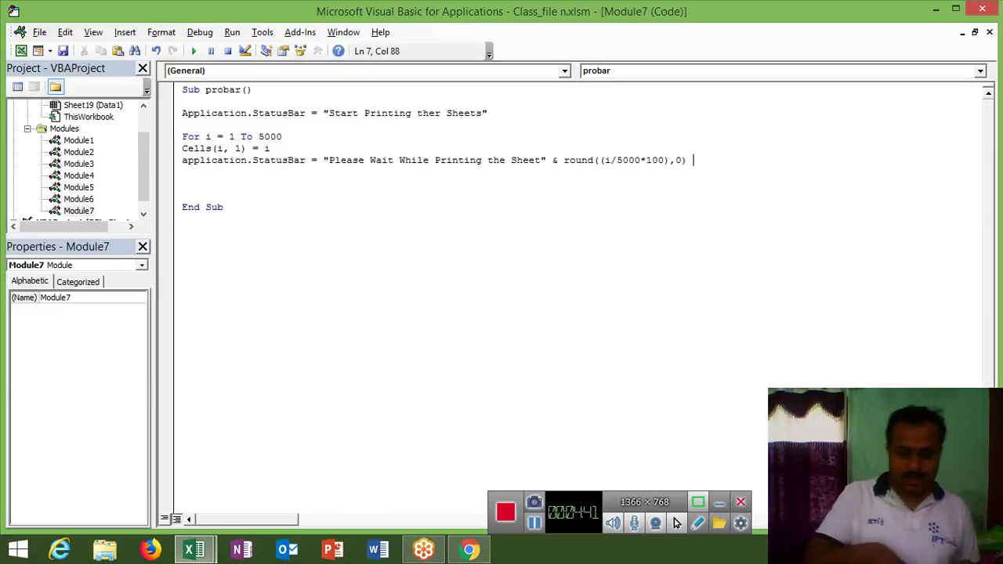
text(& "%)
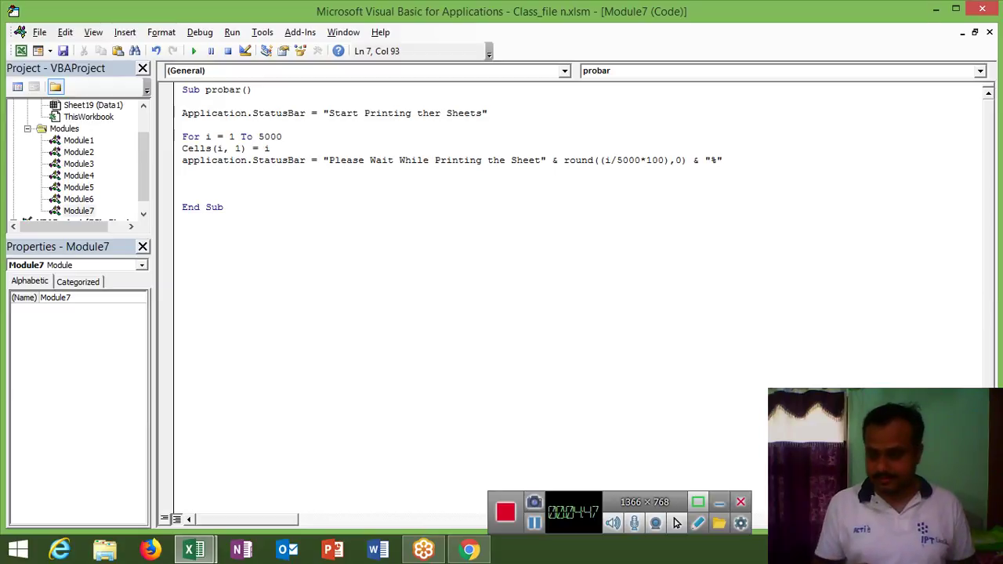
key(Return)
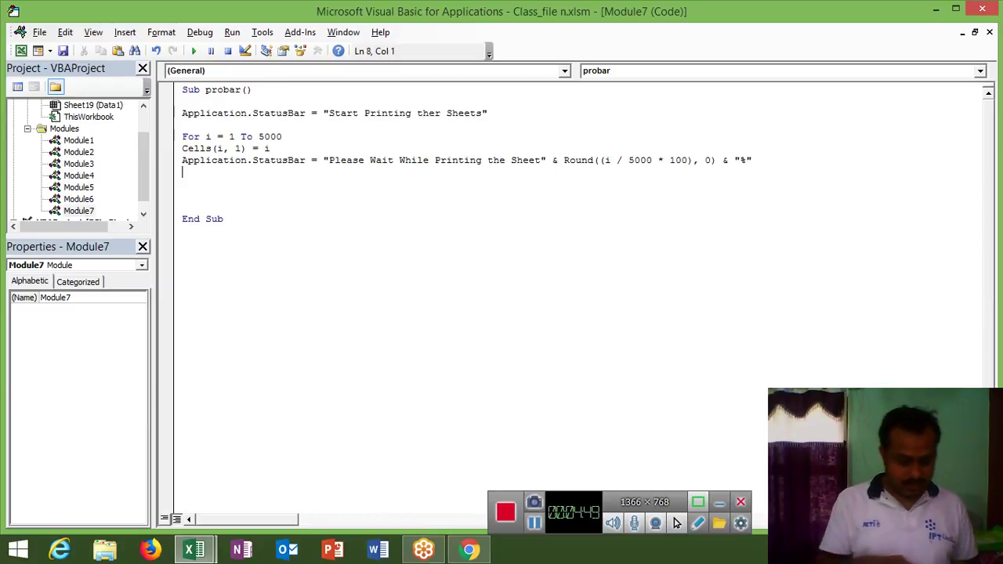
Close the loop with Next i and add Application.StatusBar = Nothing after it
text(next i)
key(Return)
key(Return)
text(appl)
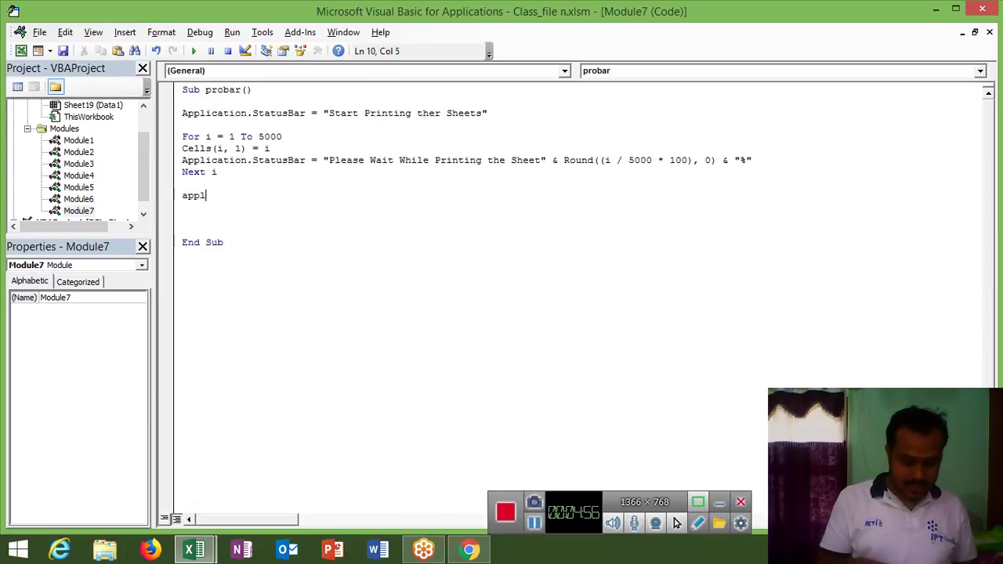
text(icatio)
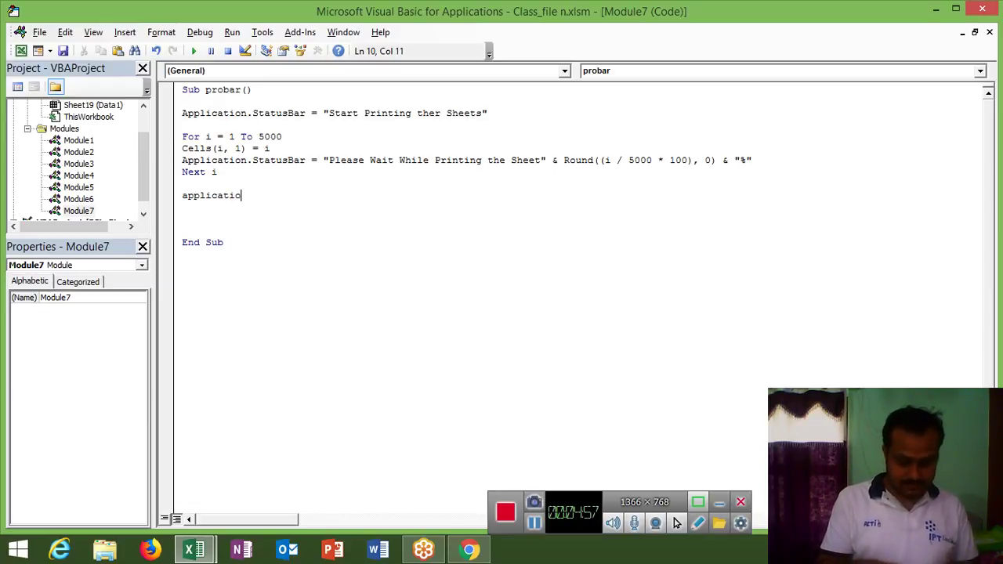
text(n.)
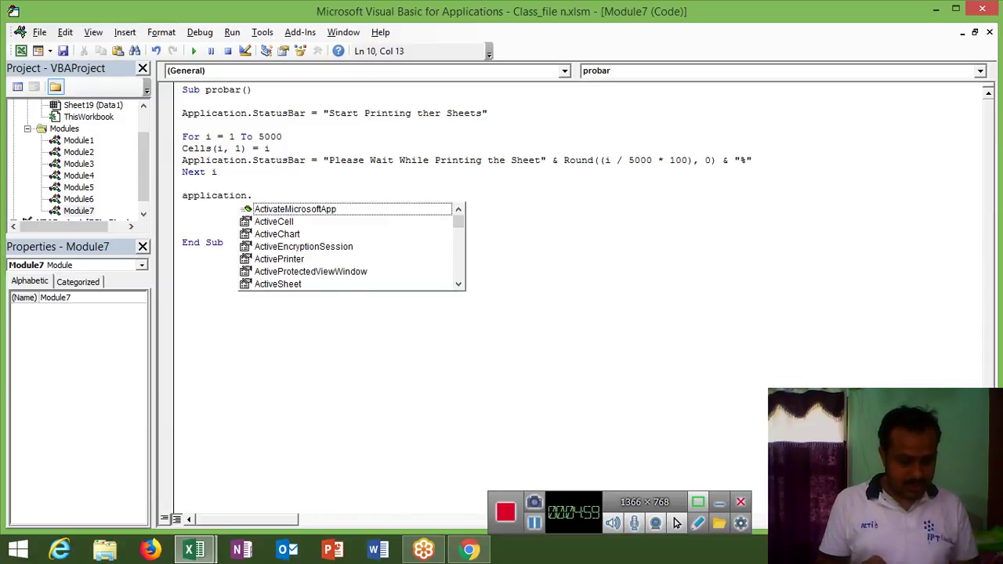
text(st)
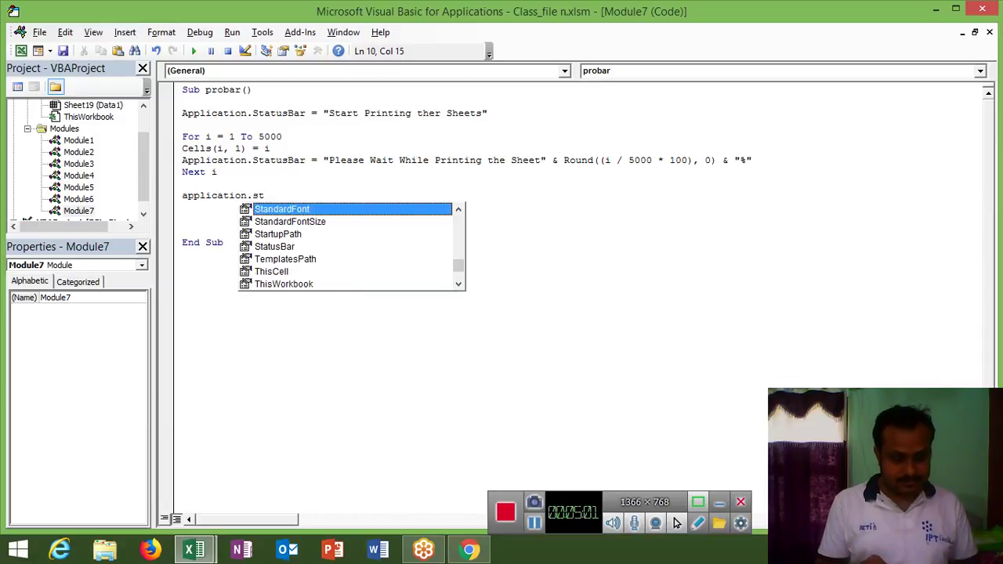
key(BackSpace)
key(BackSpace)
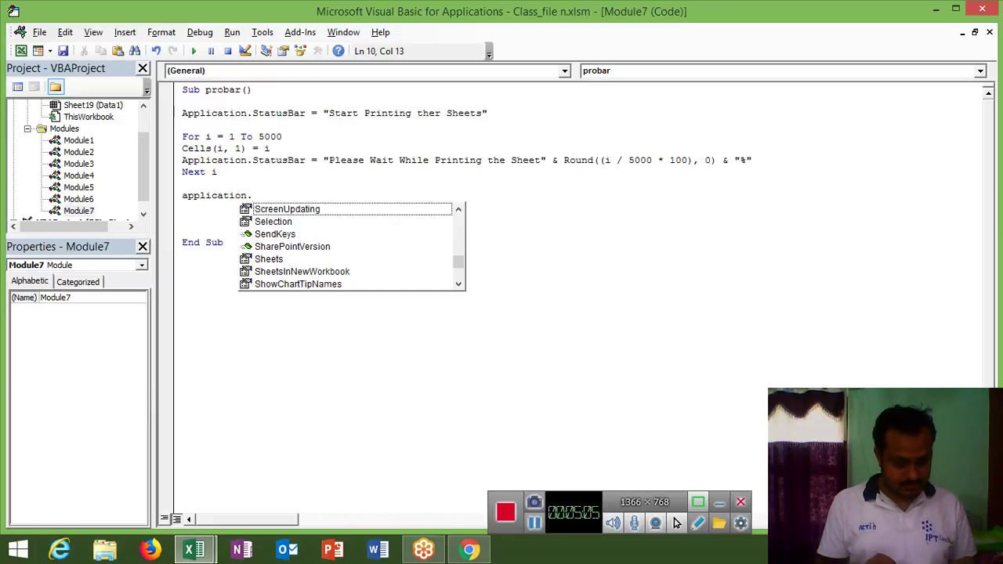
text(a)
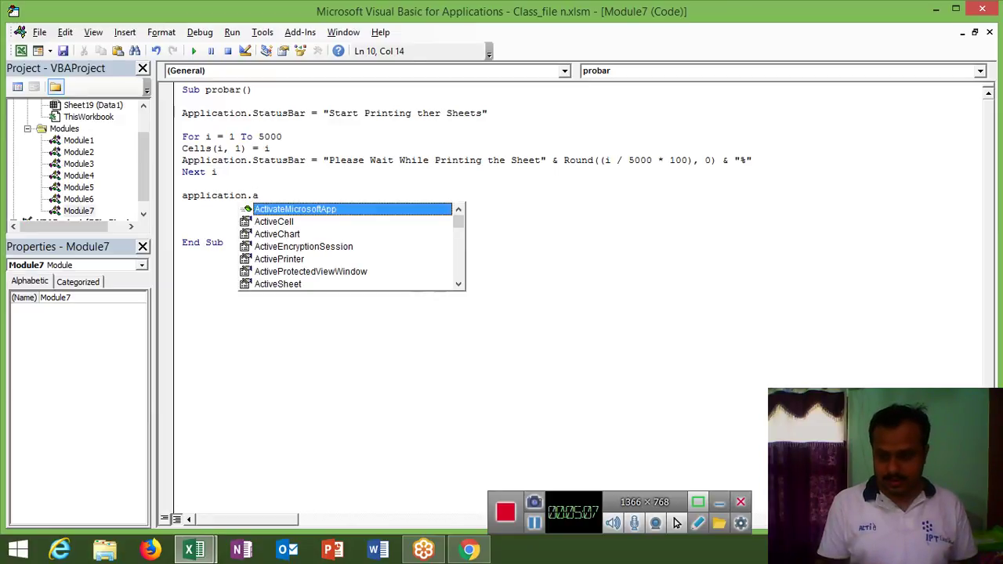
key(BackSpace)
text(sr)
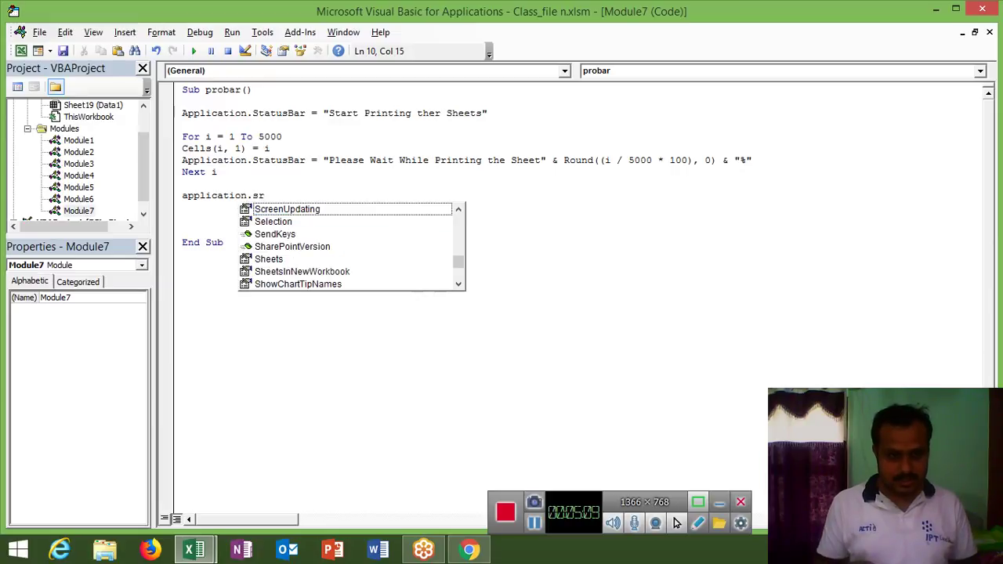
key(BackSpace)
text(t)
key(Down)
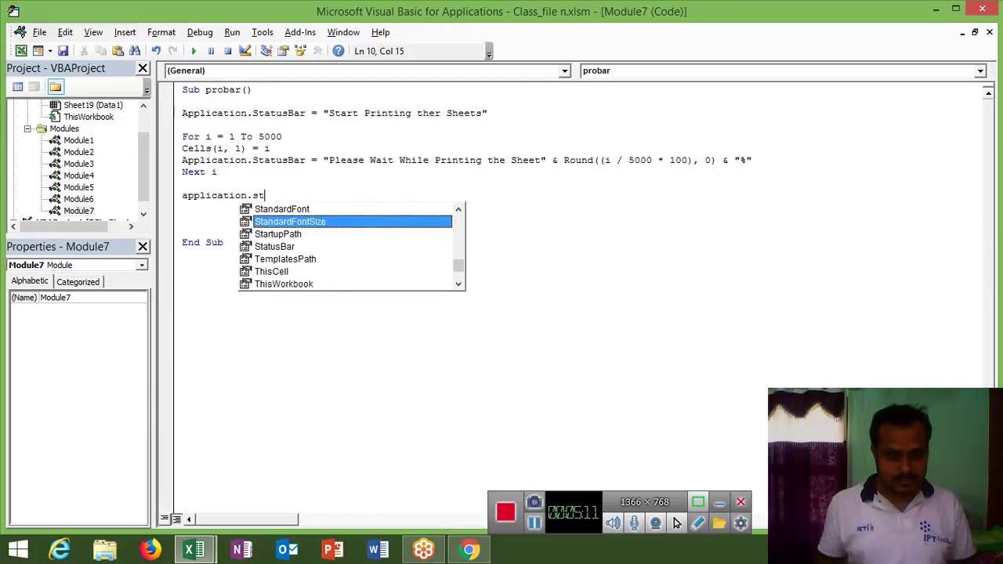
key(Down)
key(Down)
key(Tab)
text(=n)
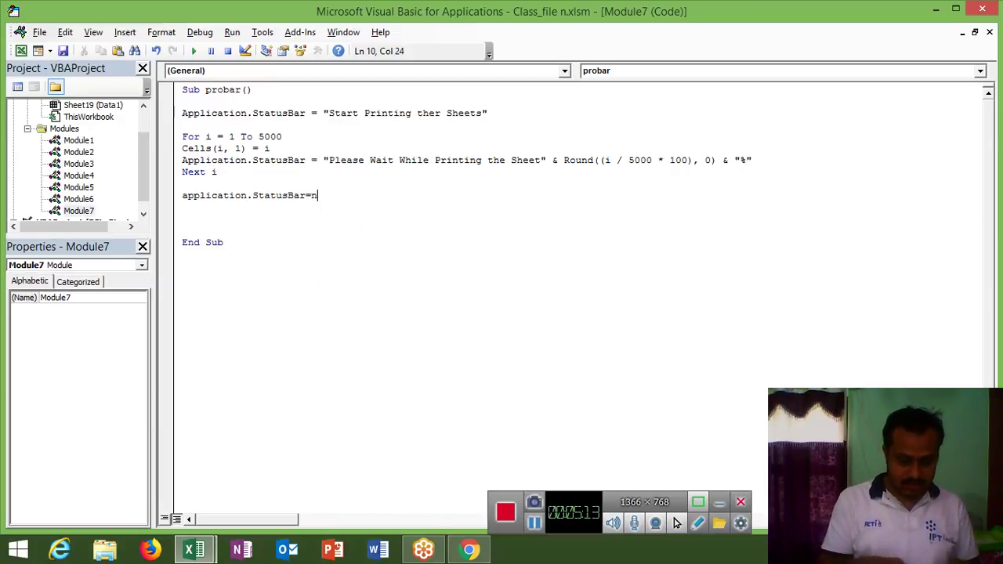
text(oyhing)
key(Return)
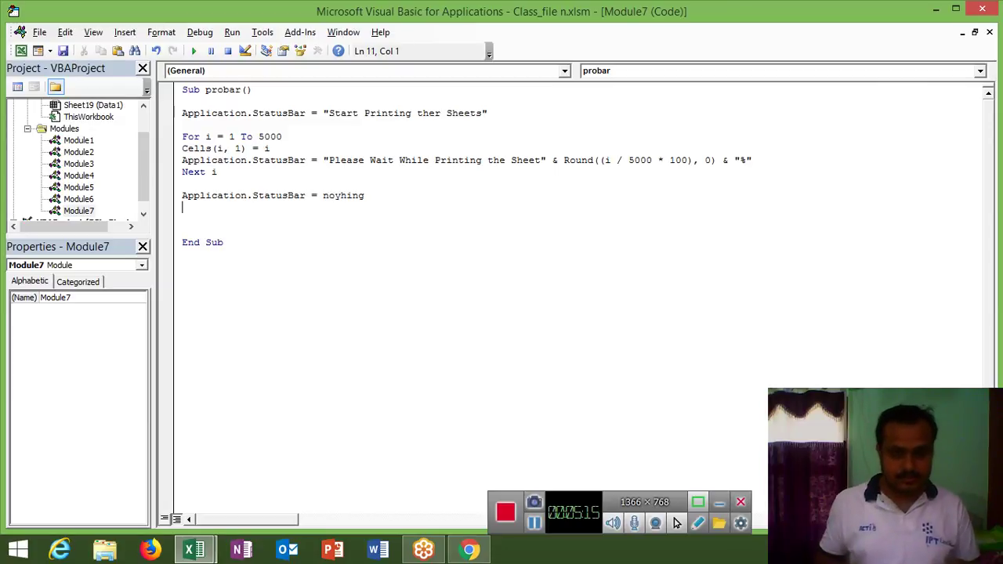
Correct the typo 'noyhing' to Nothing and run the macro with F5
key(BackSpace)
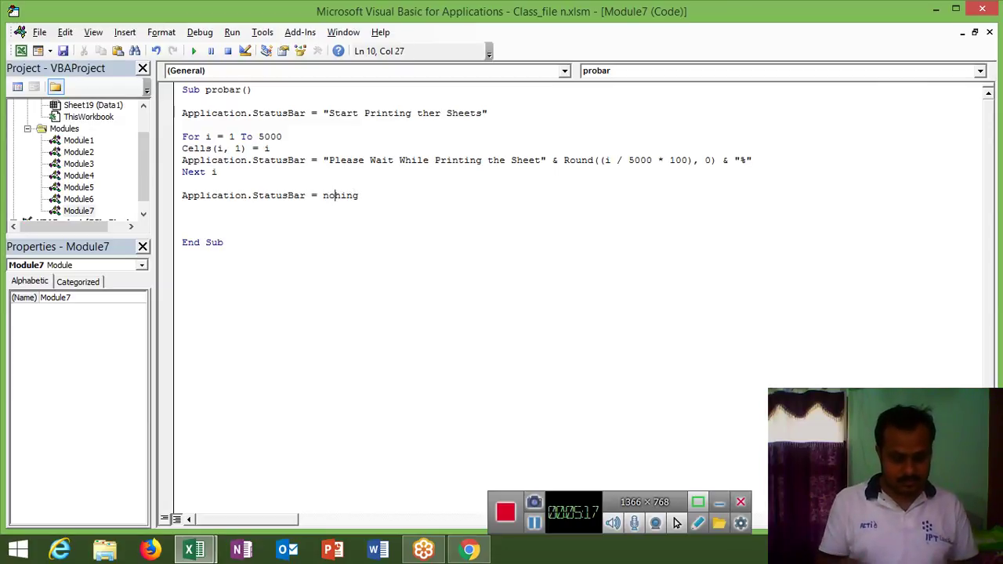
text(t)
key(Down)
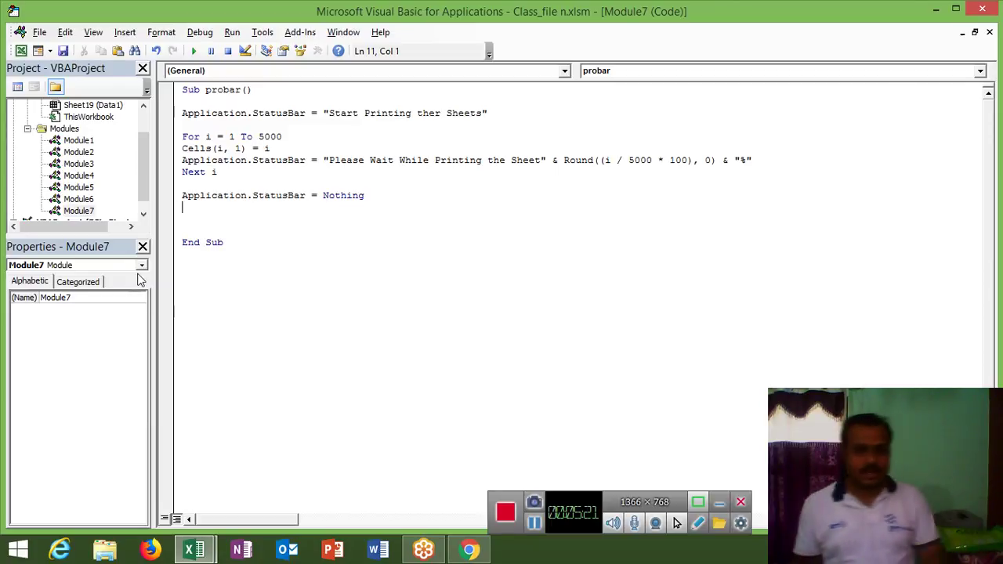
key(F5)
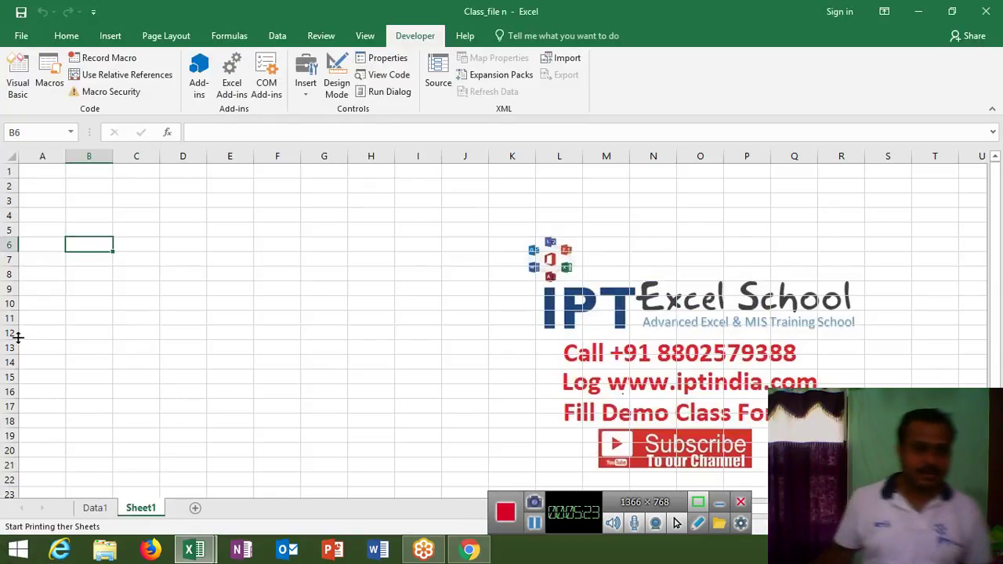
Run the probar macro from the Developer Macros list with A1 selected
click(53, 171)
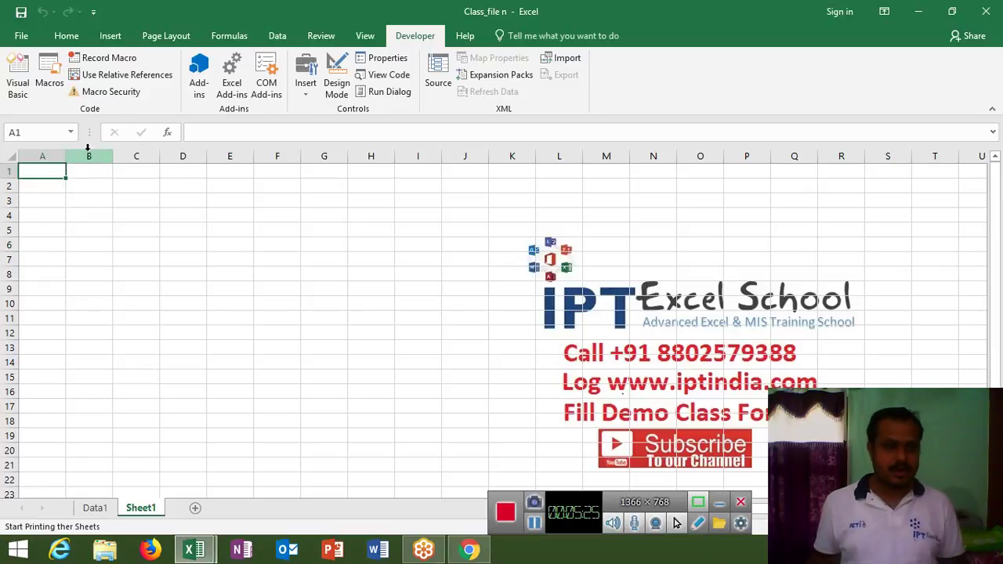
click(57, 93)
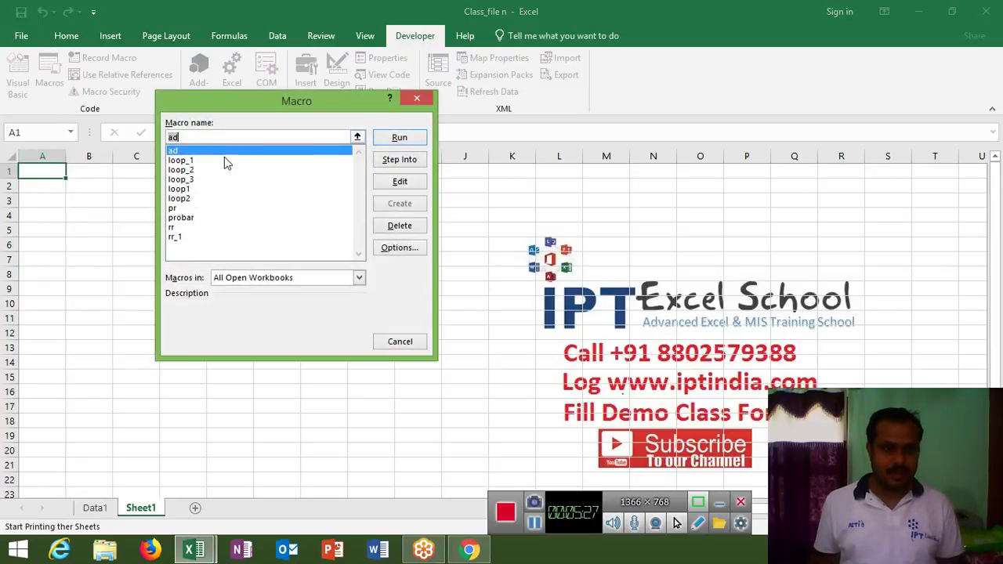
click(186, 219)
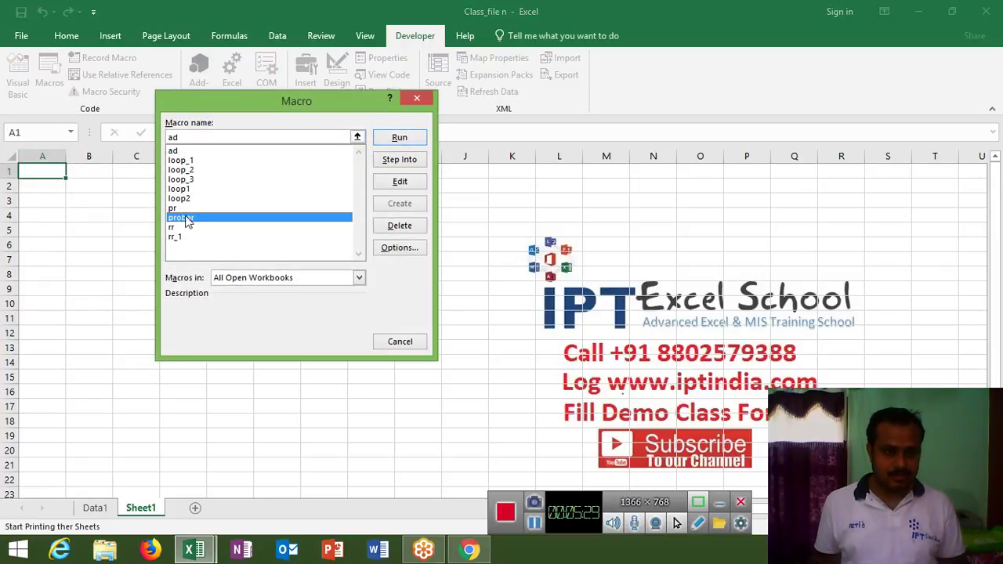
click(400, 138)
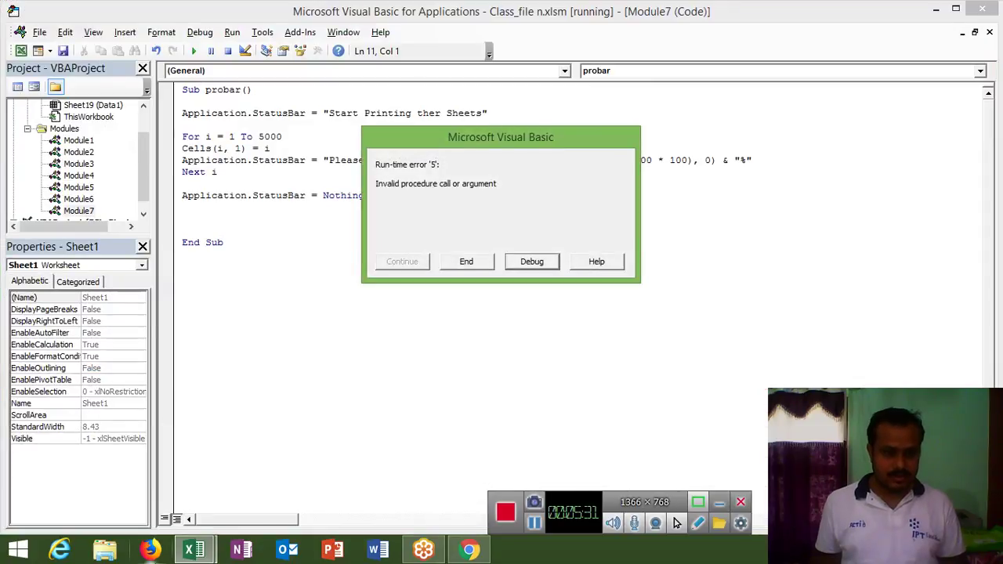
Debug the run-time error by replacing Nothing with "" and resume the macro
click(532, 262)
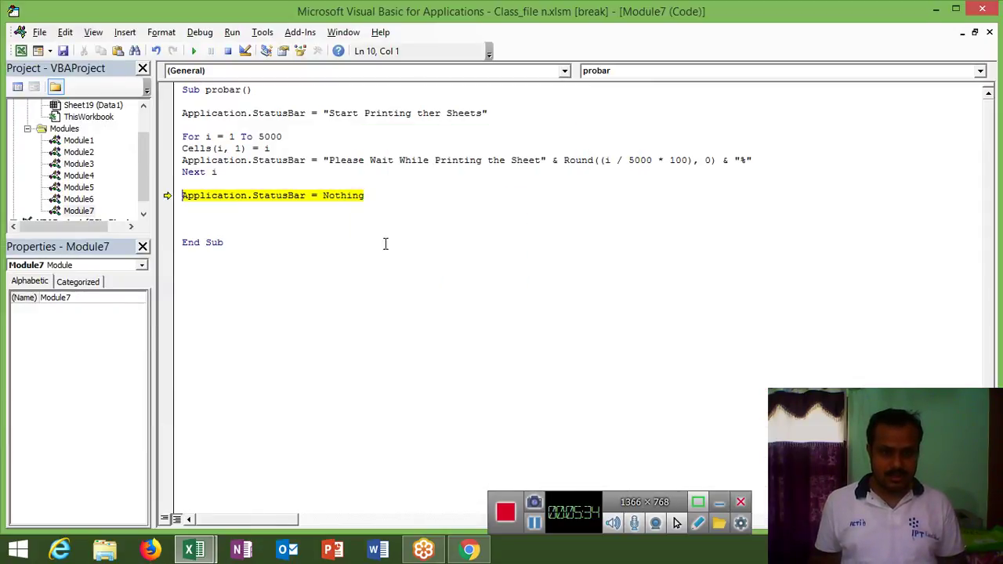
double_click(336, 196)
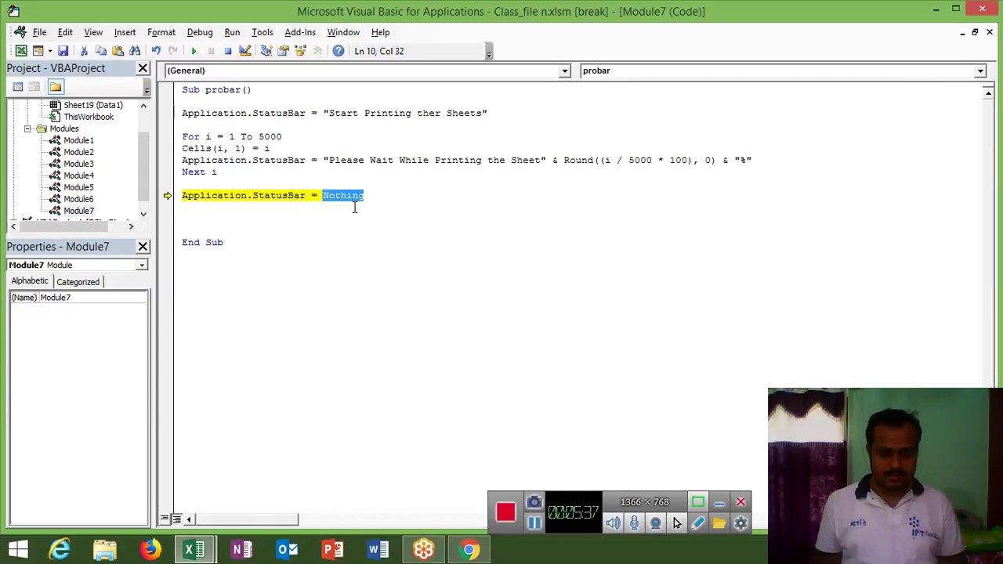
text("")
key(Down)
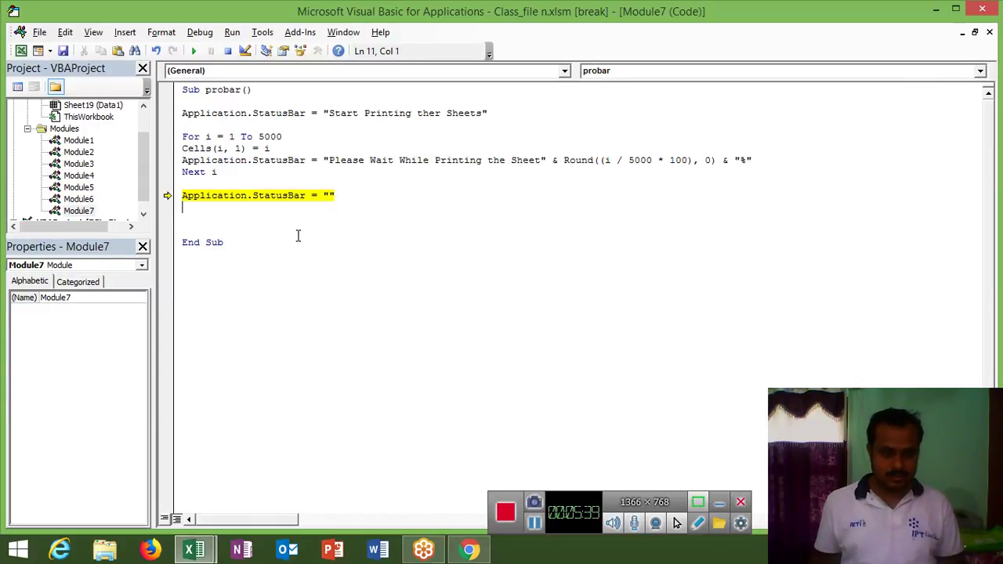
key(F5)
Check the numbers filled in column A, then clear them and return to A1
key(alt+Tab)
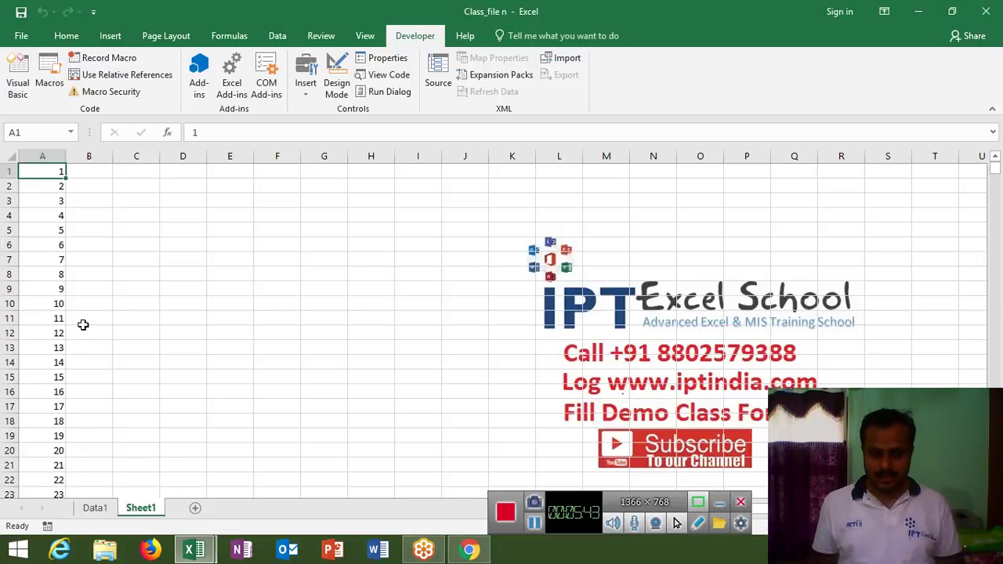
key(ctrl+Down)
key(ctrl+Up)
key(ctrl+shift+Down)
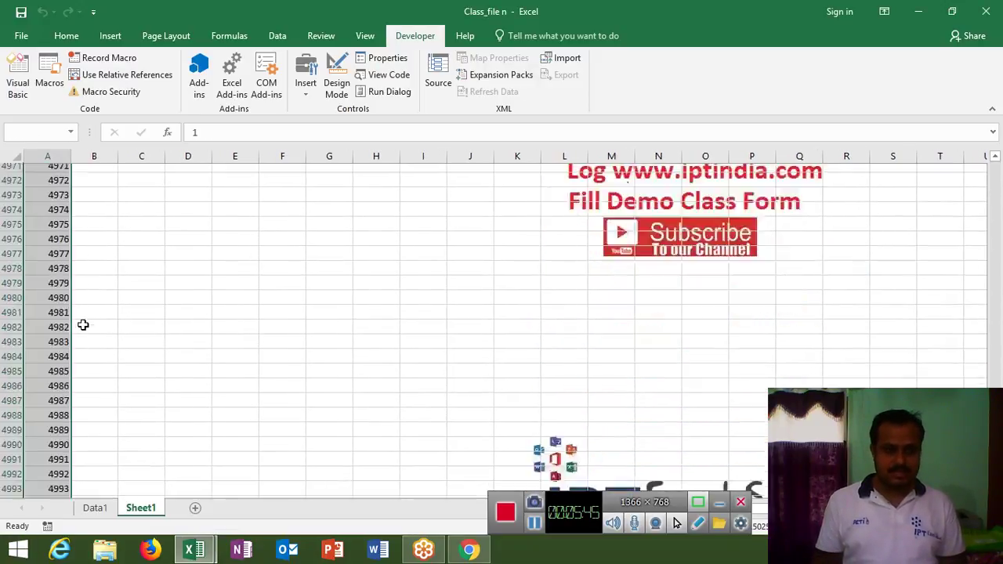
key(Delete)
key(ctrl+Home)
Insert a DoEvents line right after Next i and return to the worksheet
key(alt+Tab)
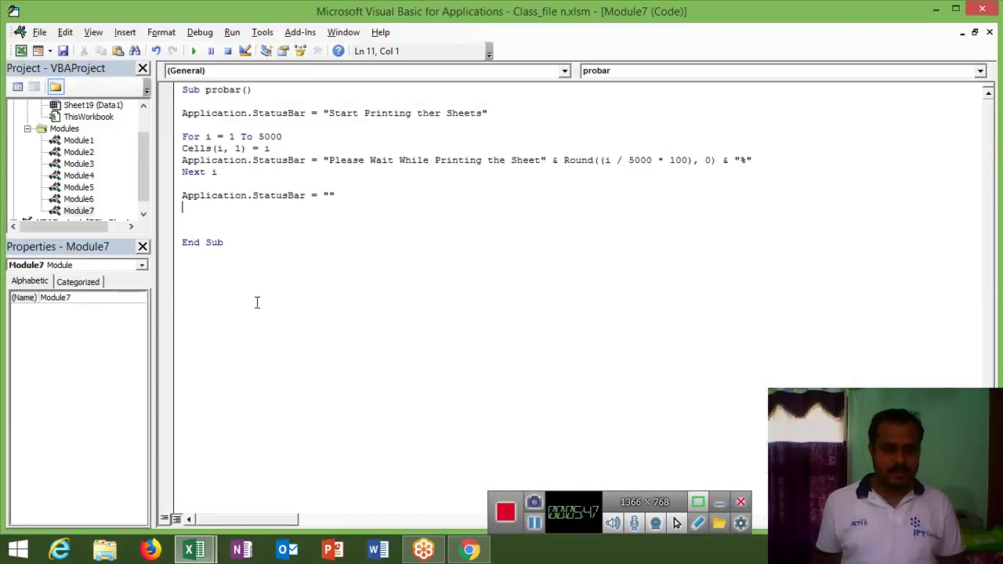
click(192, 183)
text(d)
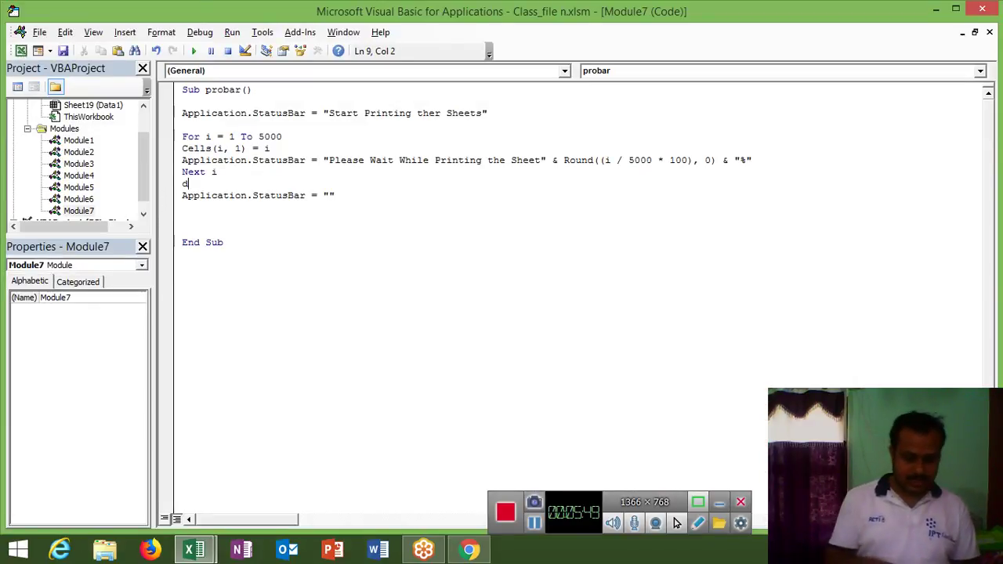
text(oe)
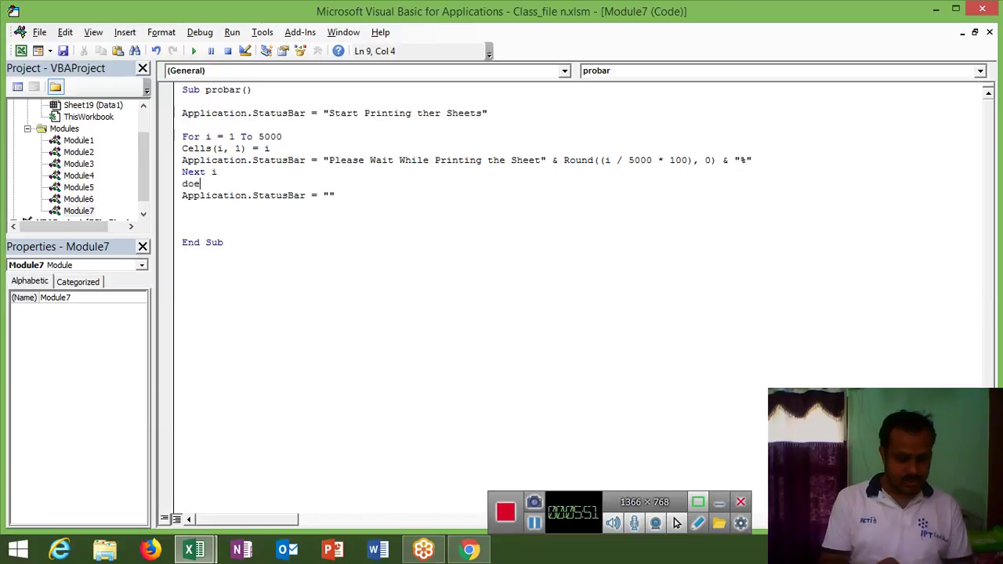
text(vemt)
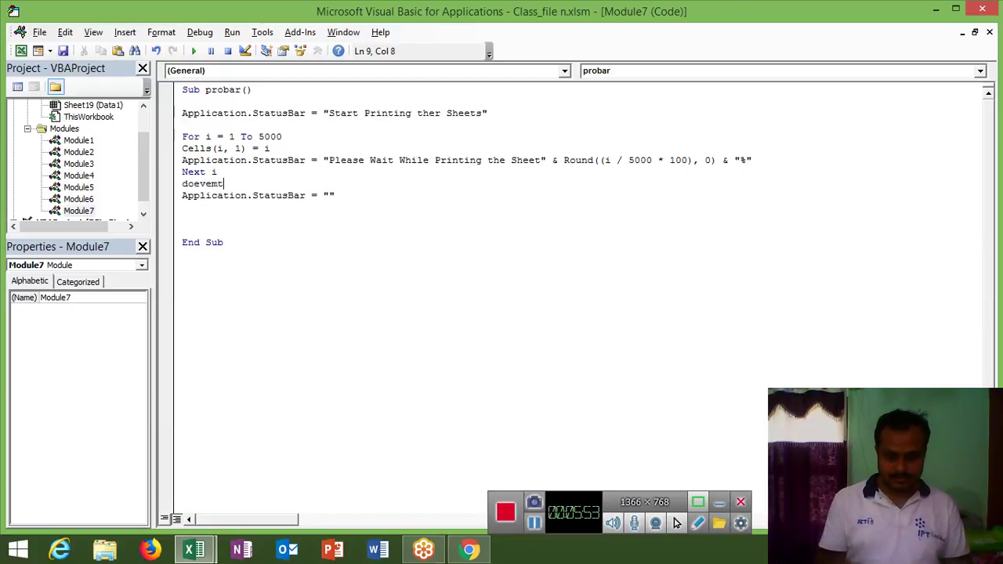
key(BackSpace)
key(BackSpace)
text(nt)
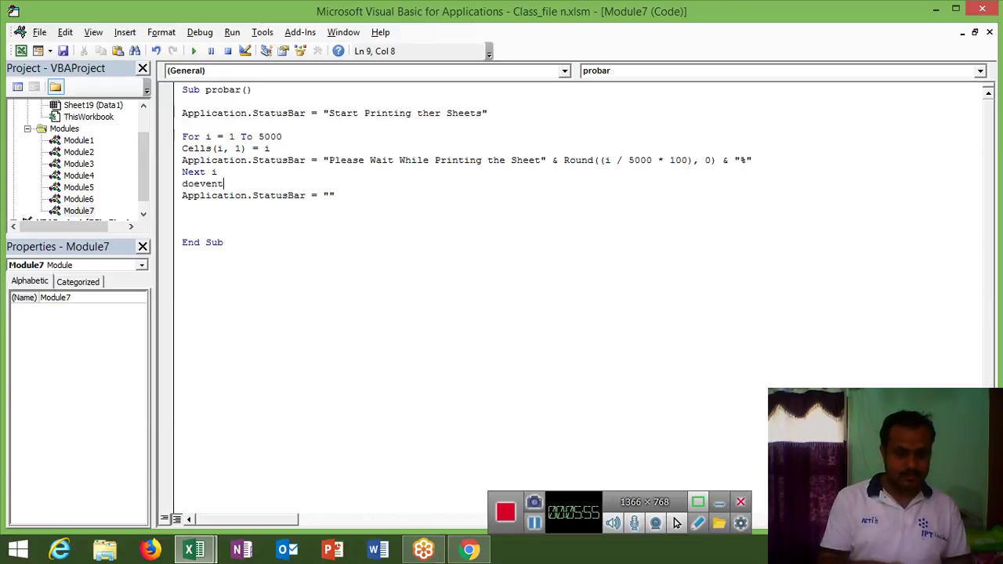
key(Left)
key(Left)
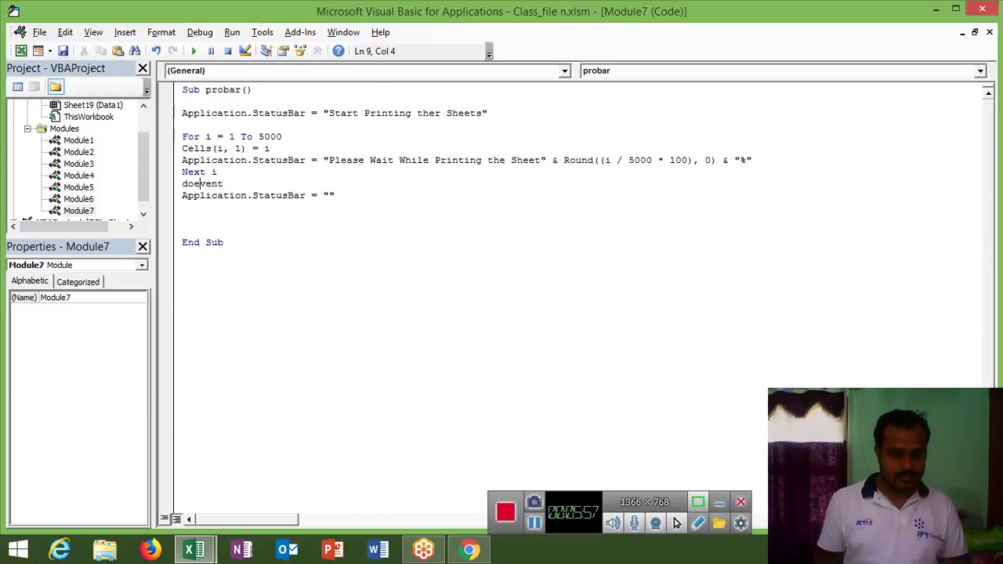
key(Down)
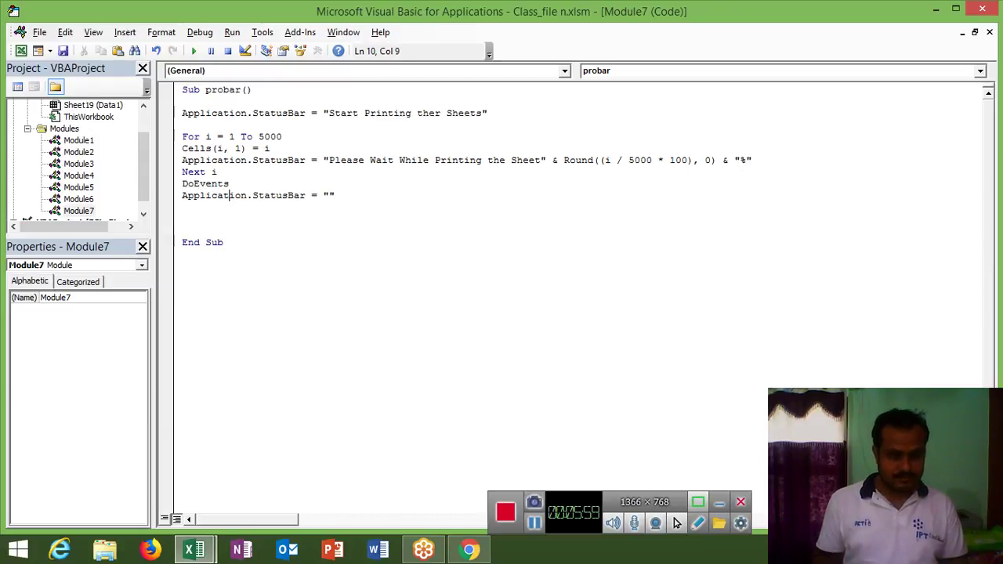
key(alt+F11)
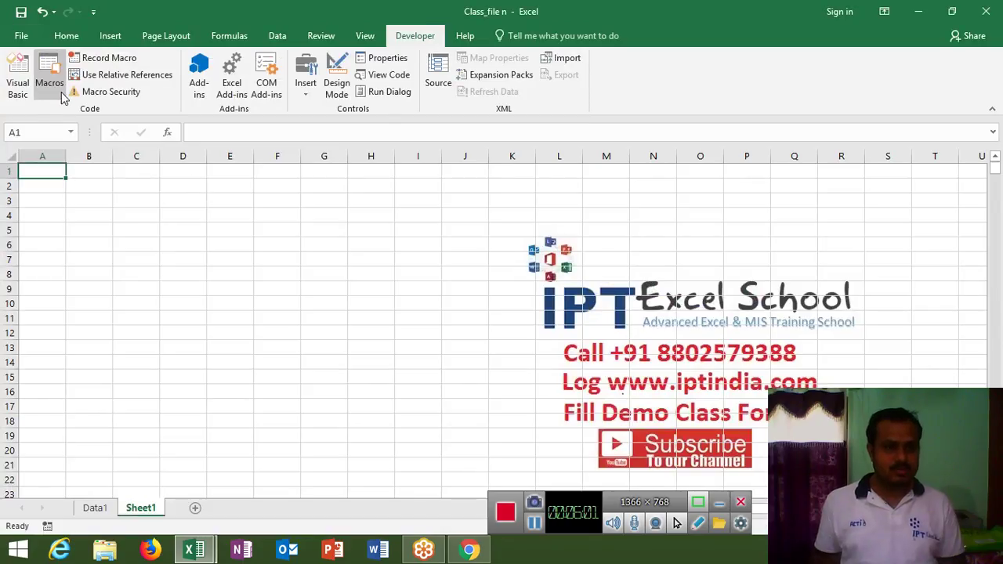
Run probar from the Macros list to fill column A from 1 upward, then reopen its code
click(49, 78)
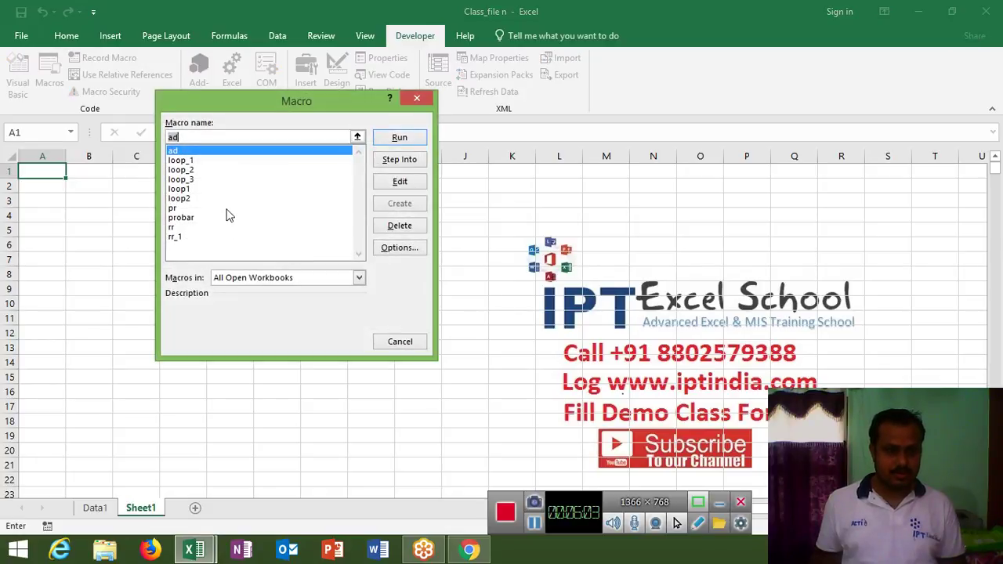
click(226, 209)
click(280, 218)
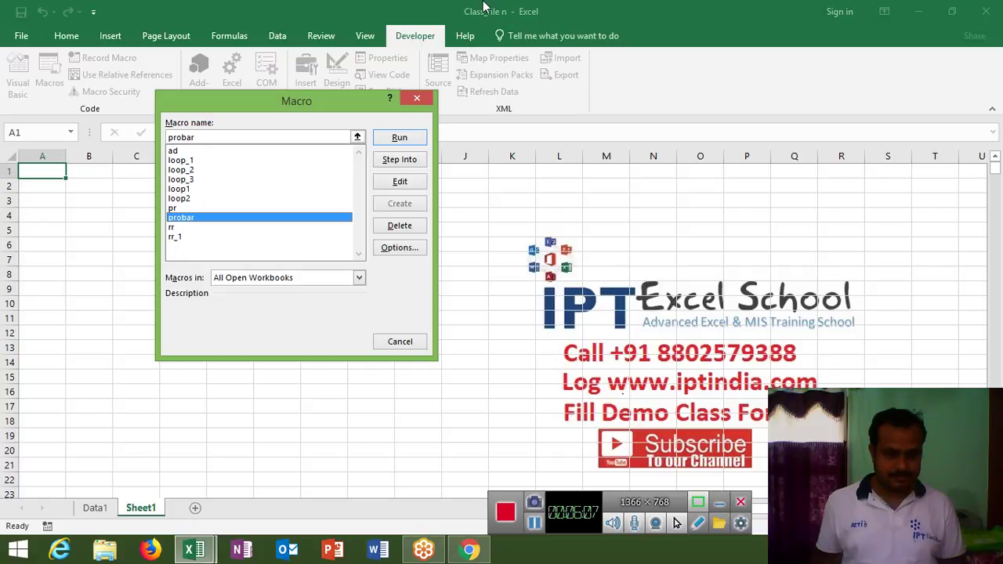
click(382, 139)
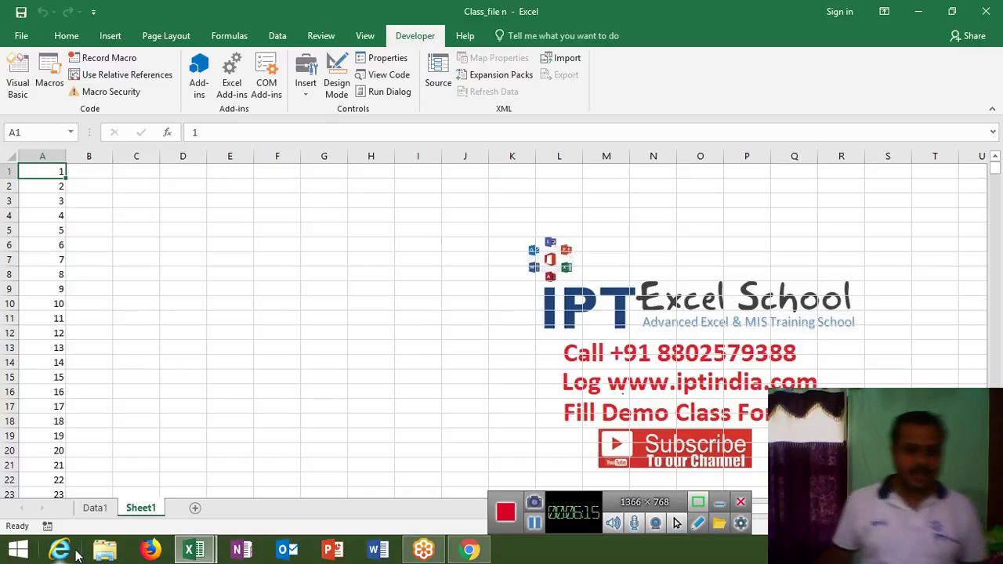
key(alt+F11)
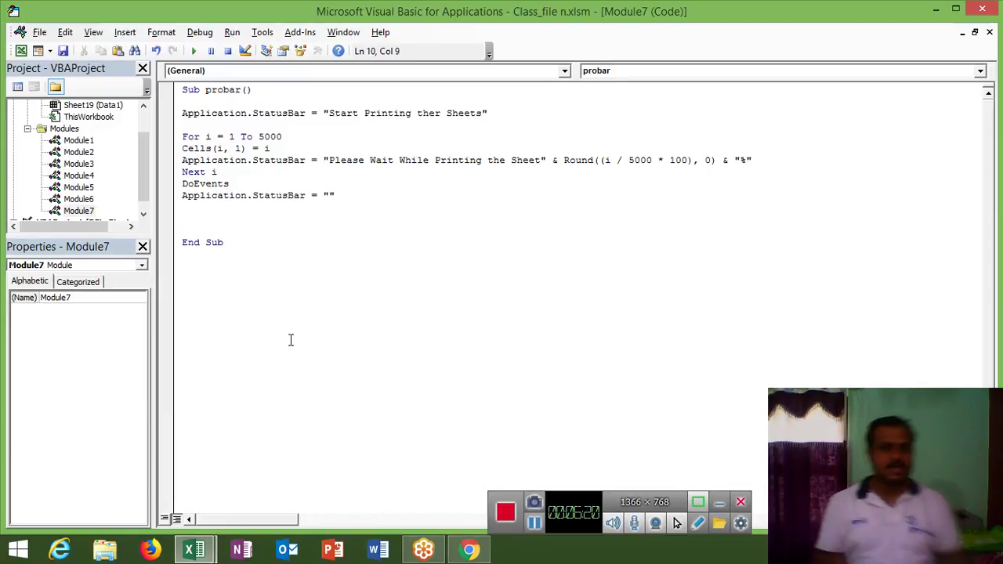
key(Up)
key(Up)
key(Up)
key(Up)
key(Up)
key(Up)
key(Up)
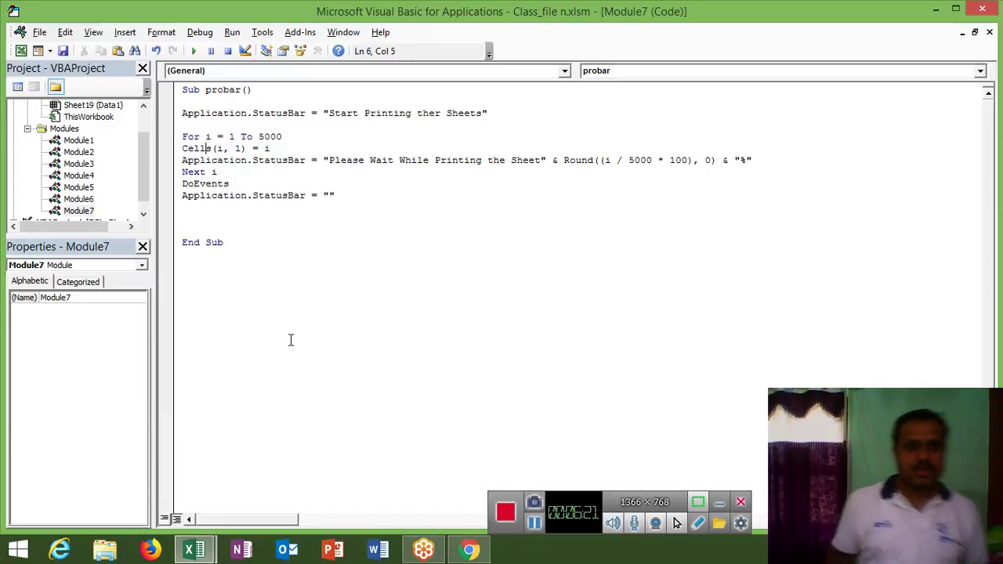
key(Left)
key(Left)
key(Left)
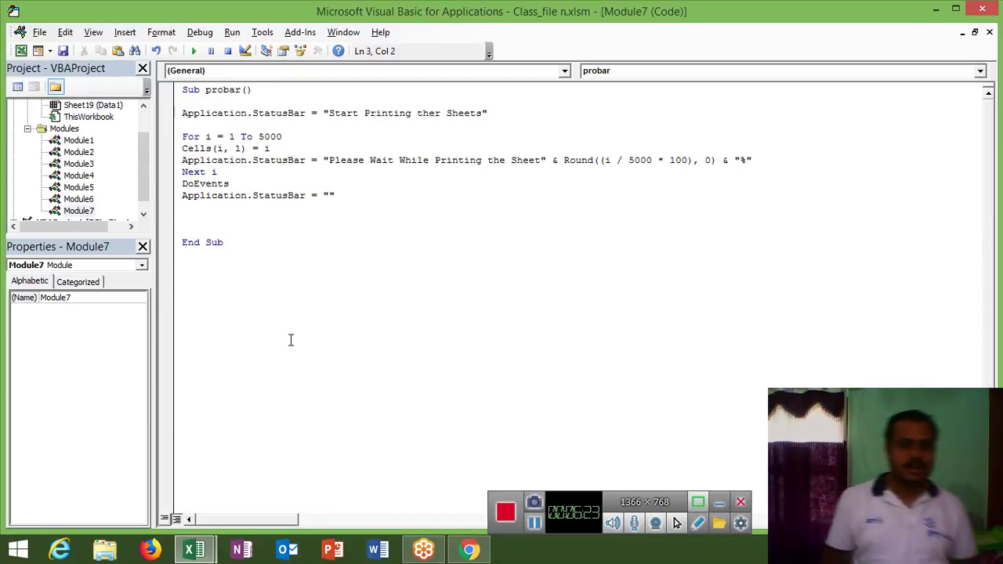
key(alt+F11)
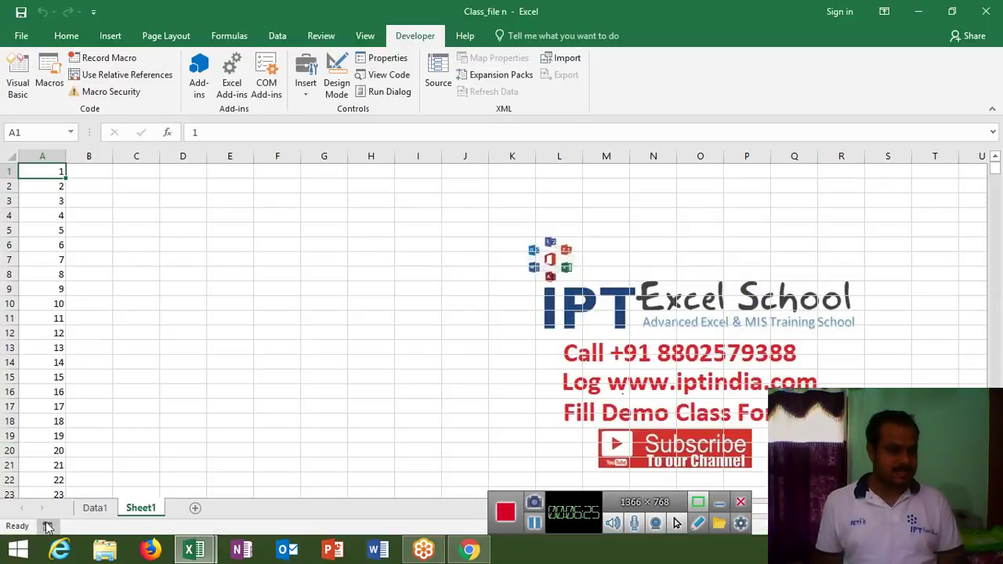
key(alt+F11)
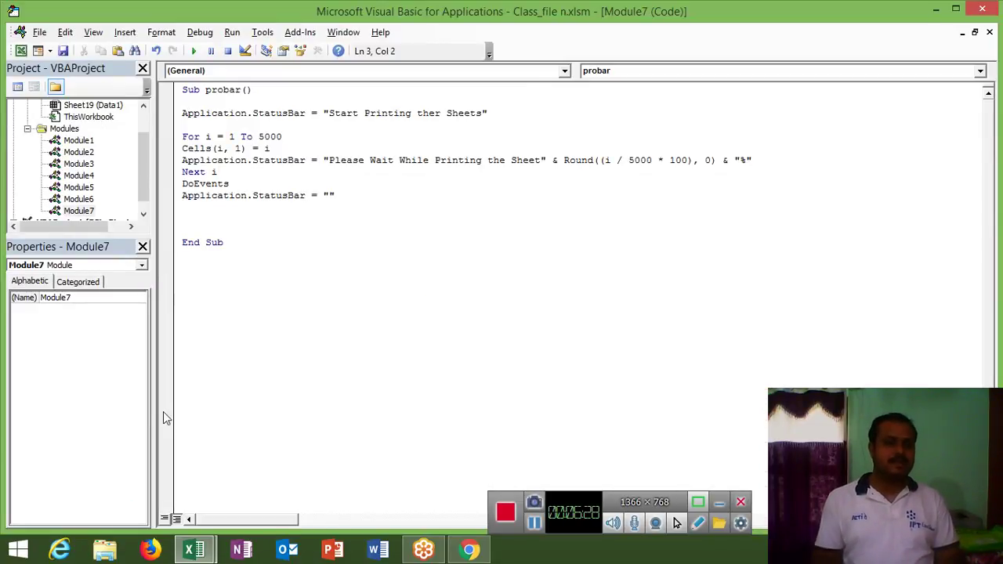
key(Home)
key(shift+End)
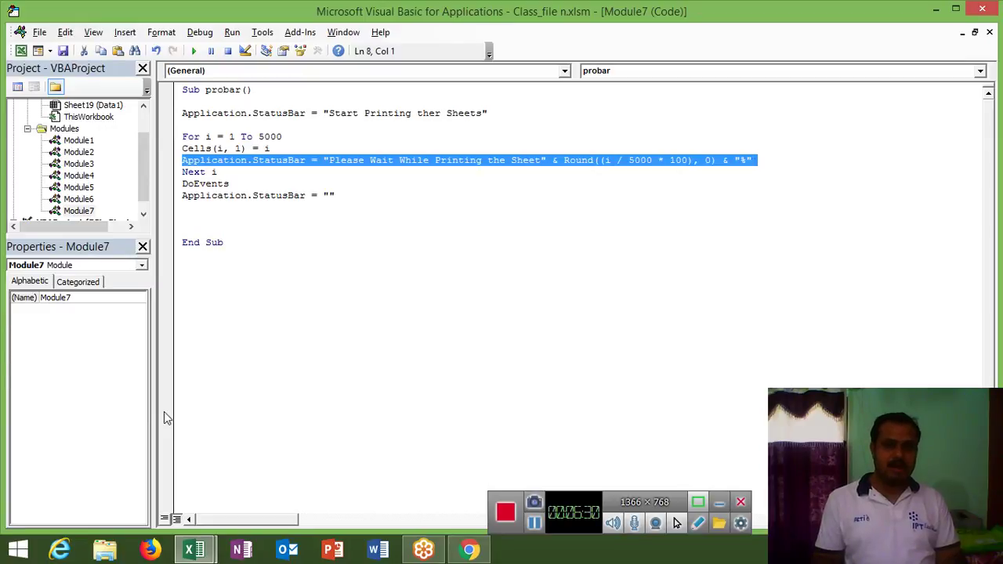
key(alt+F11)
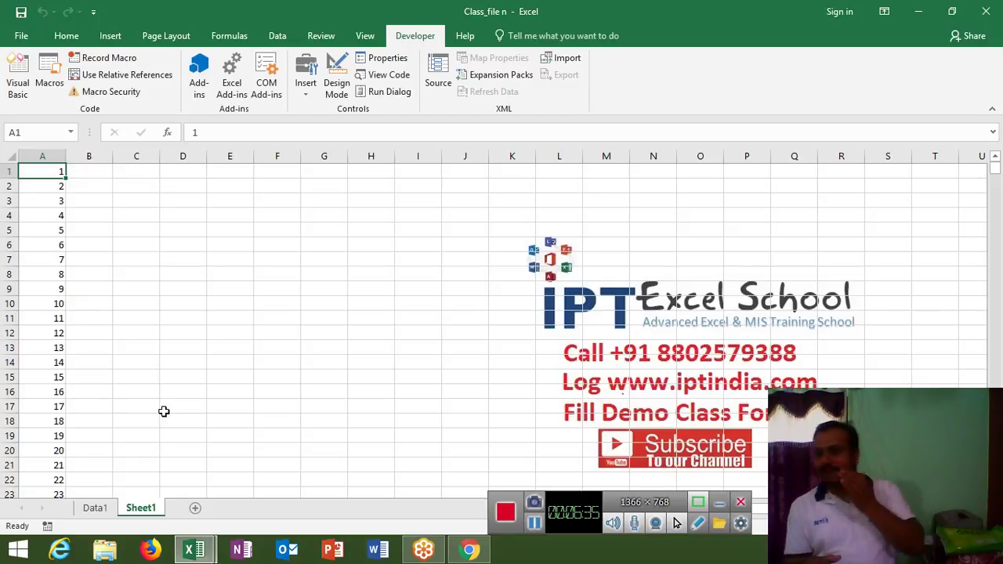
key(alt+F11)
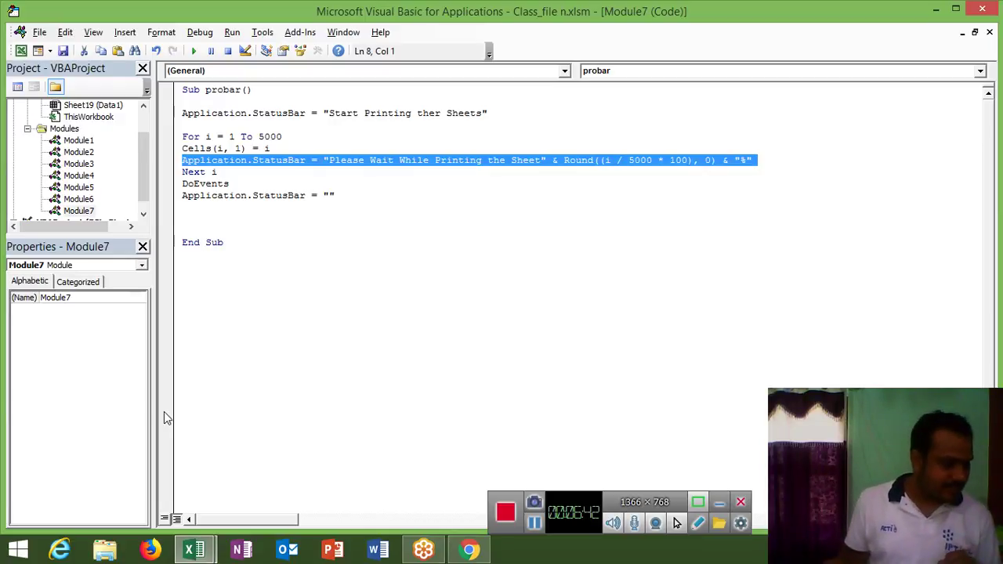
key(F5)
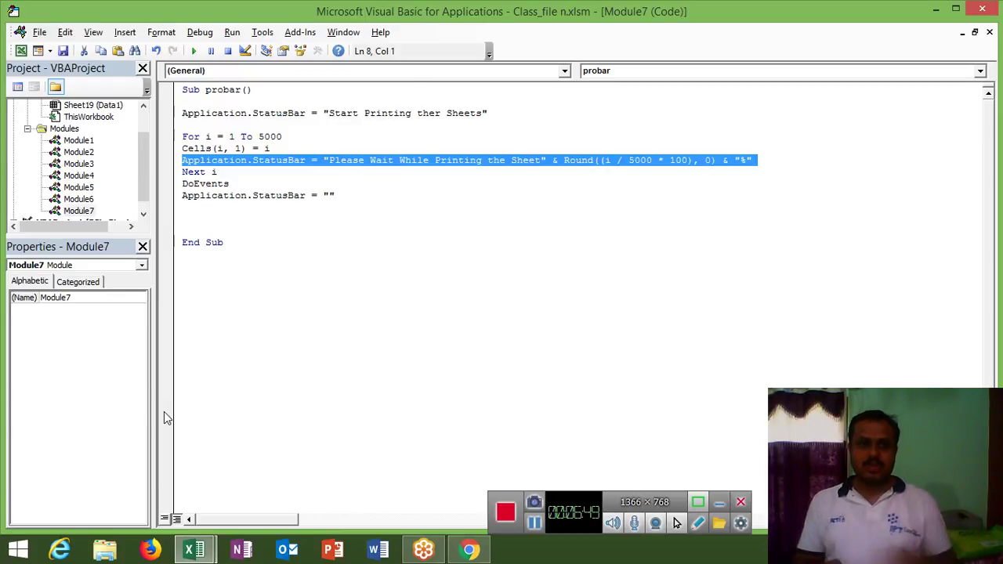
Review probar line by line, selecting the Cells(i, 1) = i, DoEvents and status-bar reset lines
key(Up)
key(Up)
key(Up)
key(Up)
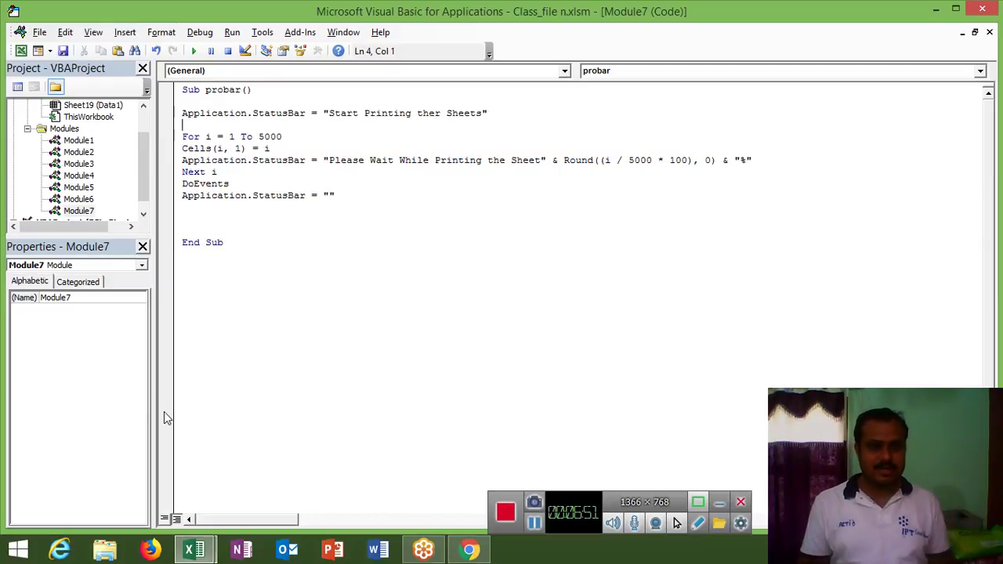
key(shift+Up)
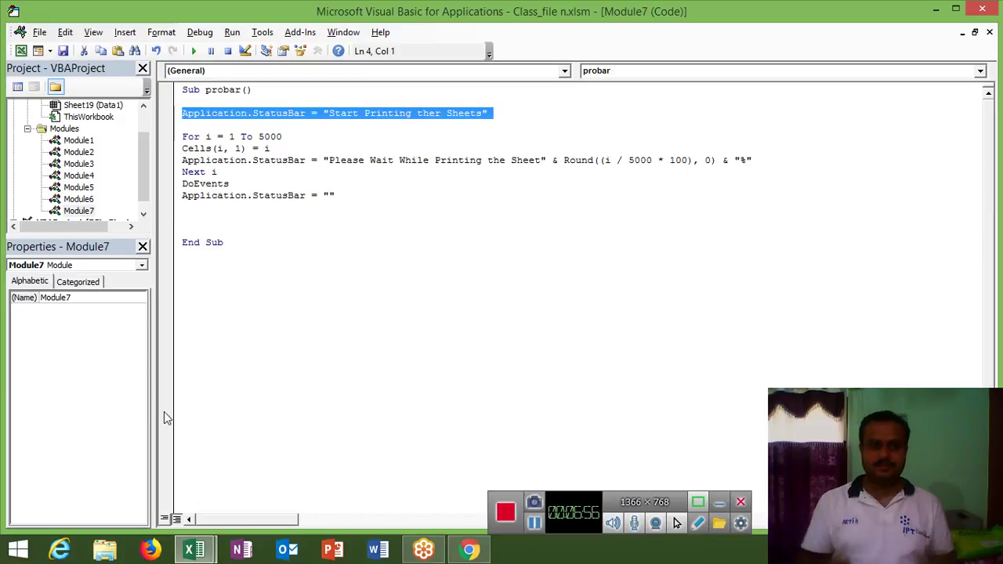
key(shift+Down)
key(shift+Down)
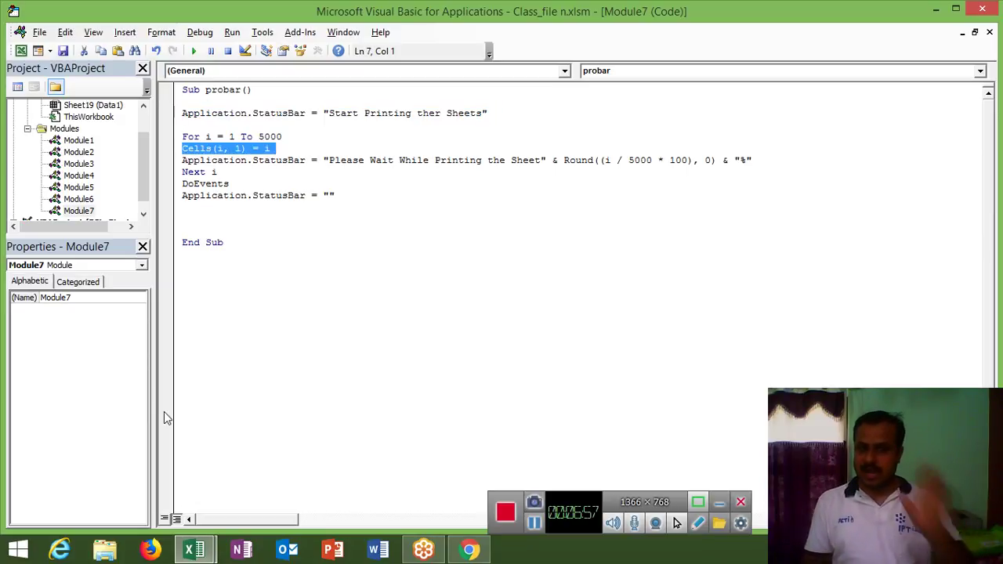
key(Right)
key(shift+Down)
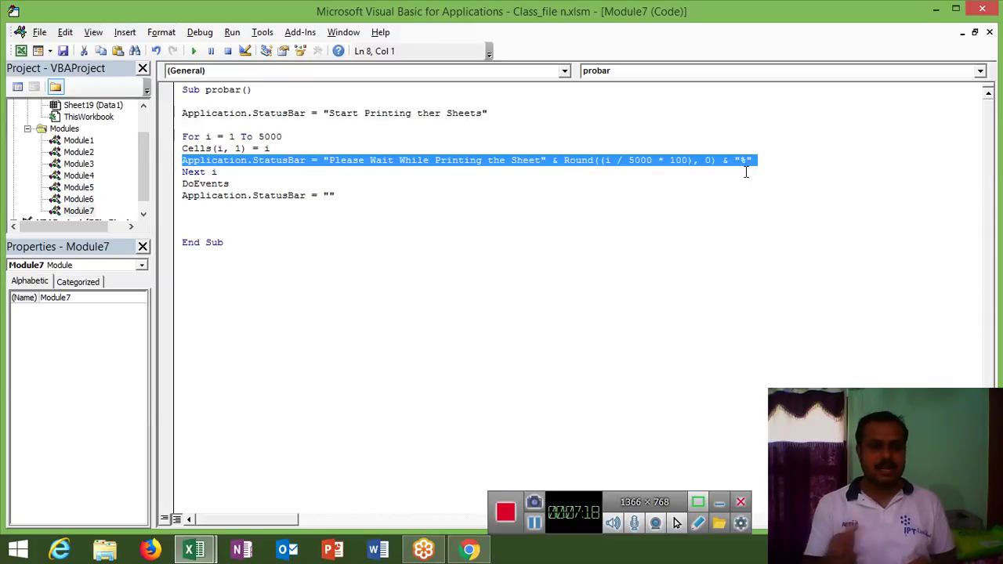
key(Down)
key(Down)
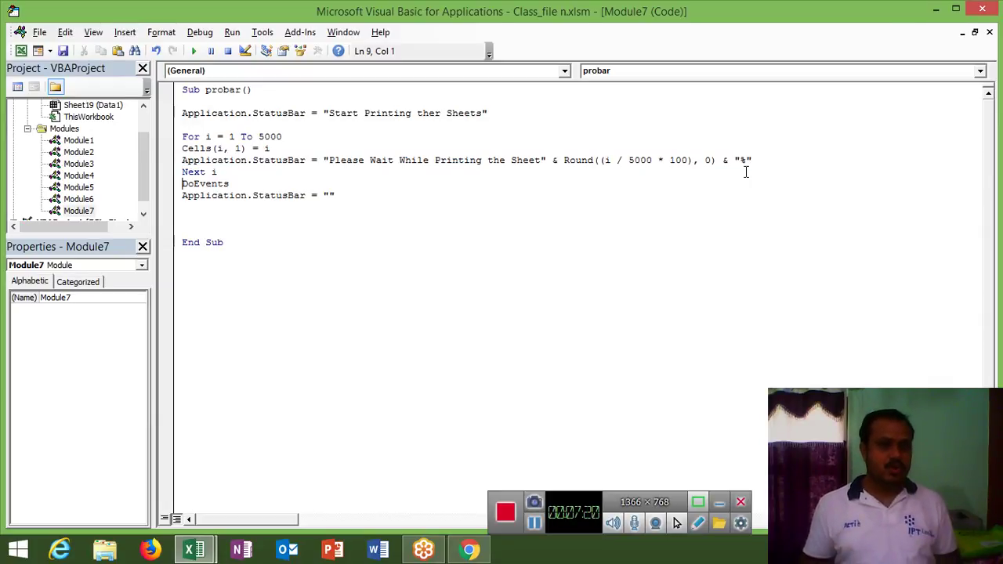
key(shift+End)
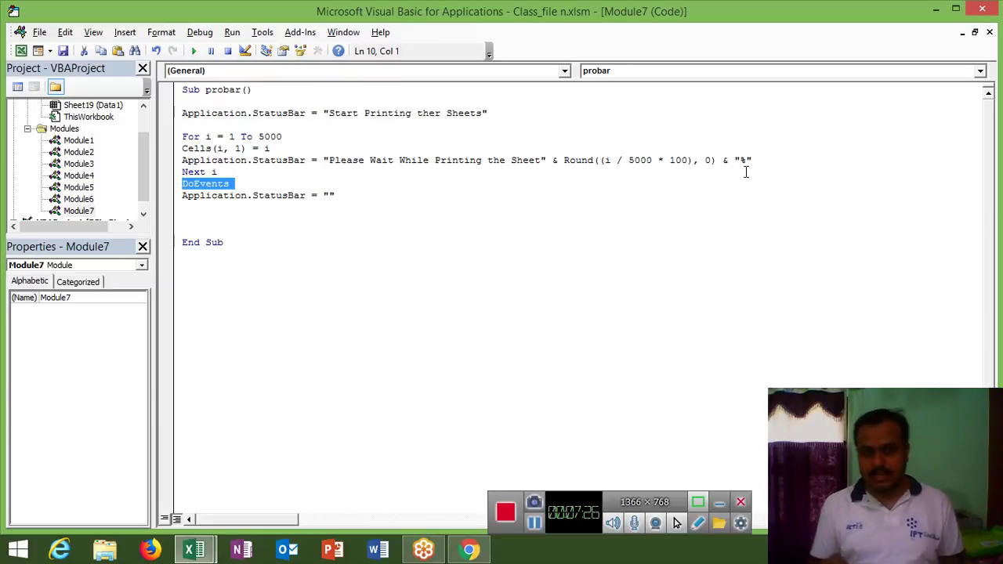
key(Down)
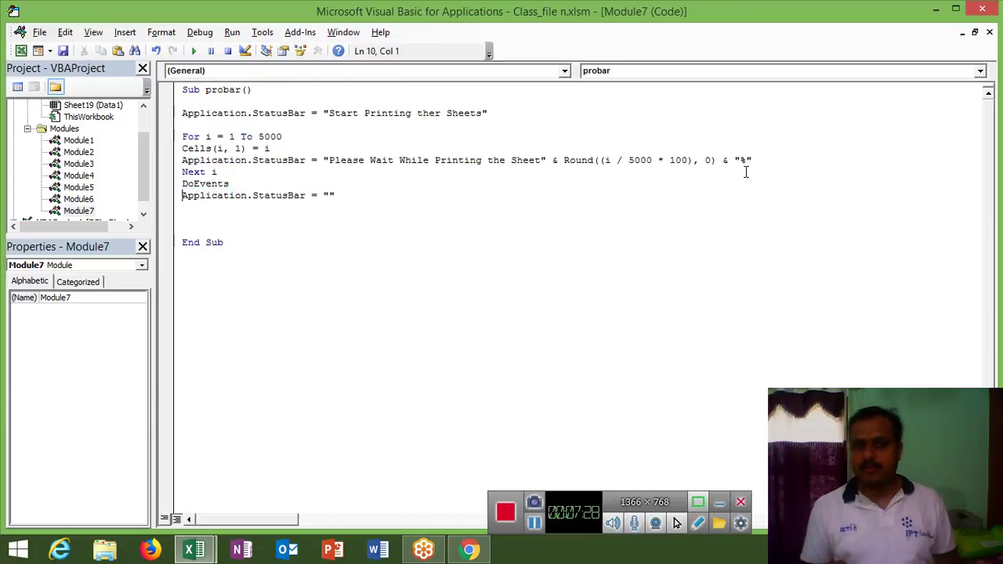
key(shift+End)
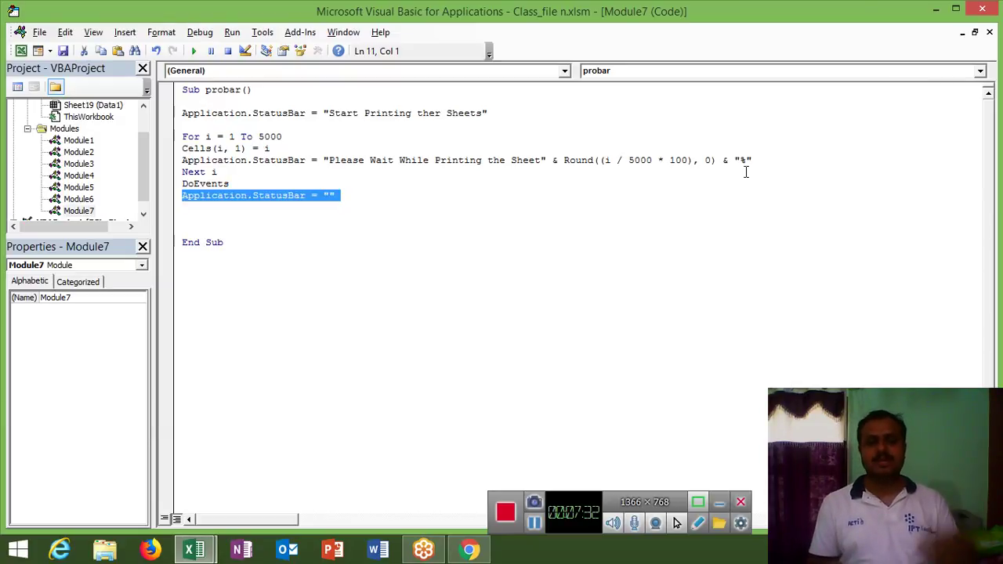
key(Up)
key(Up)
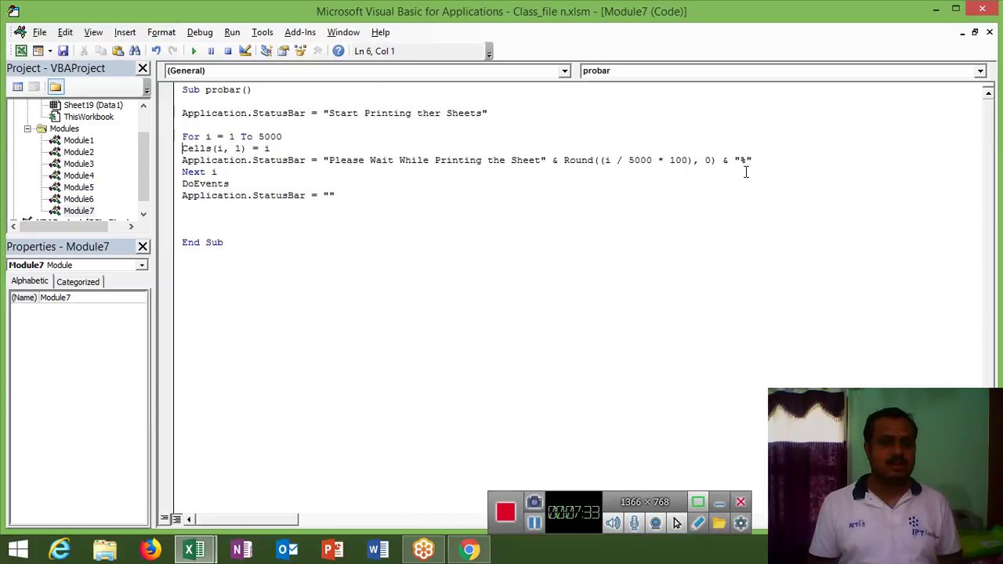
Toggle to Excel and back, highlight the probar routine, then show the desktop with Win+D
key(alt+F11)
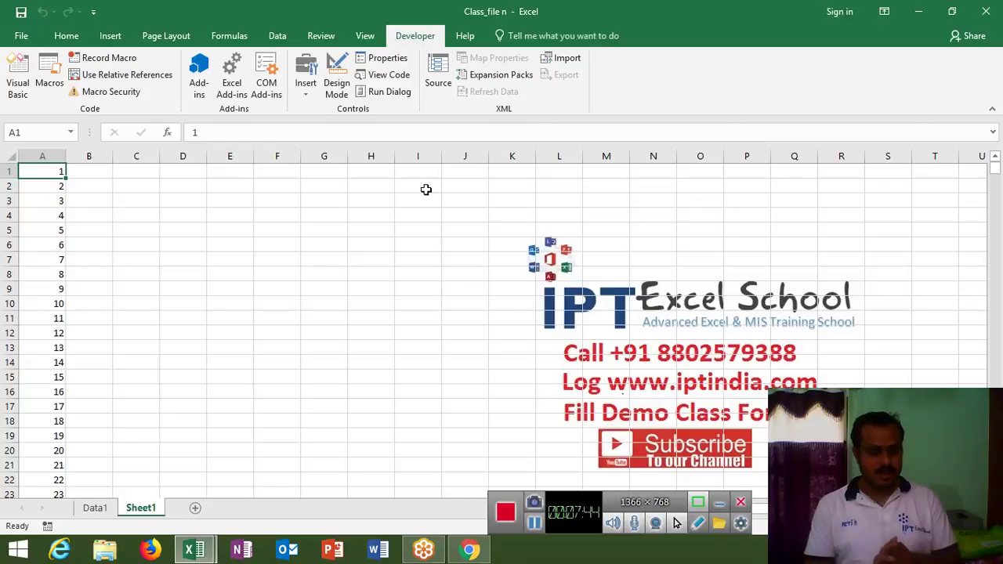
key(alt+F11)
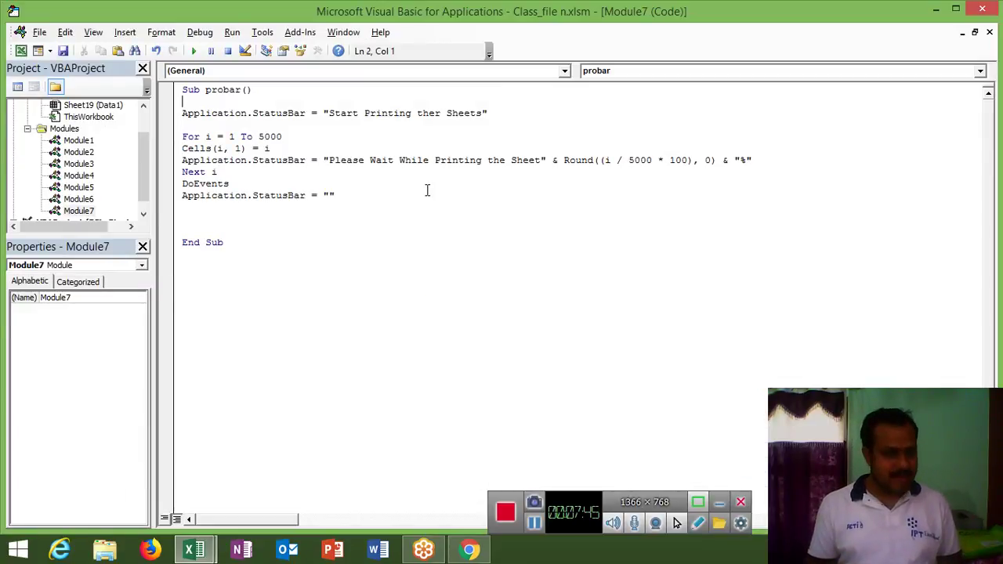
key(shift+Down)
key(shift+Down)
key(shift+Down)
key(shift+Down)
key(shift+Down)
key(shift+Down)
key(shift+Down)
key(shift+Down)
key(shift+Down)
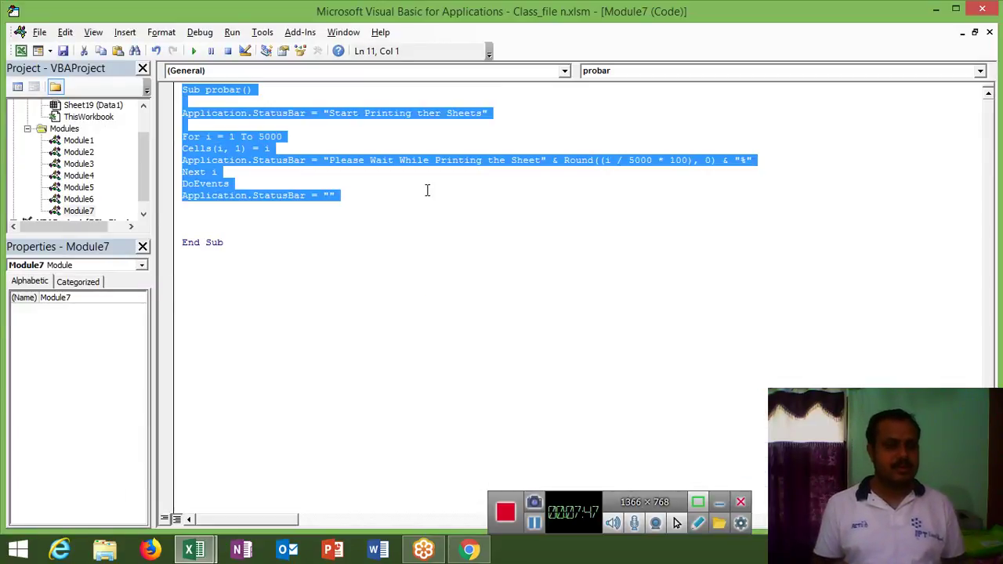
key(shift+Down)
key(shift+Down)
key(shift+Down)
key(shift+Down)
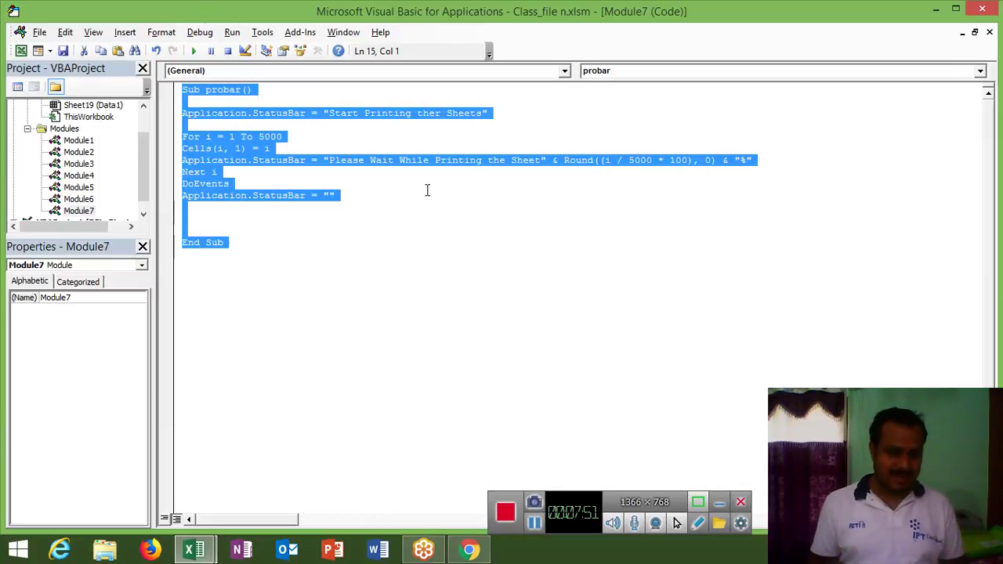
key(super+d)
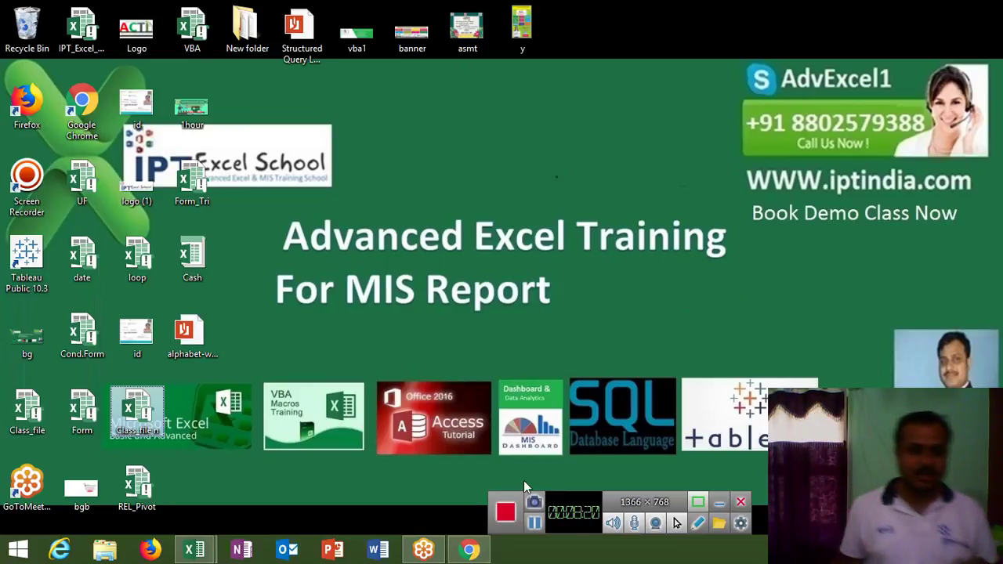
Bring up Chrome and load iptindia.com in a new tab
click(462, 552)
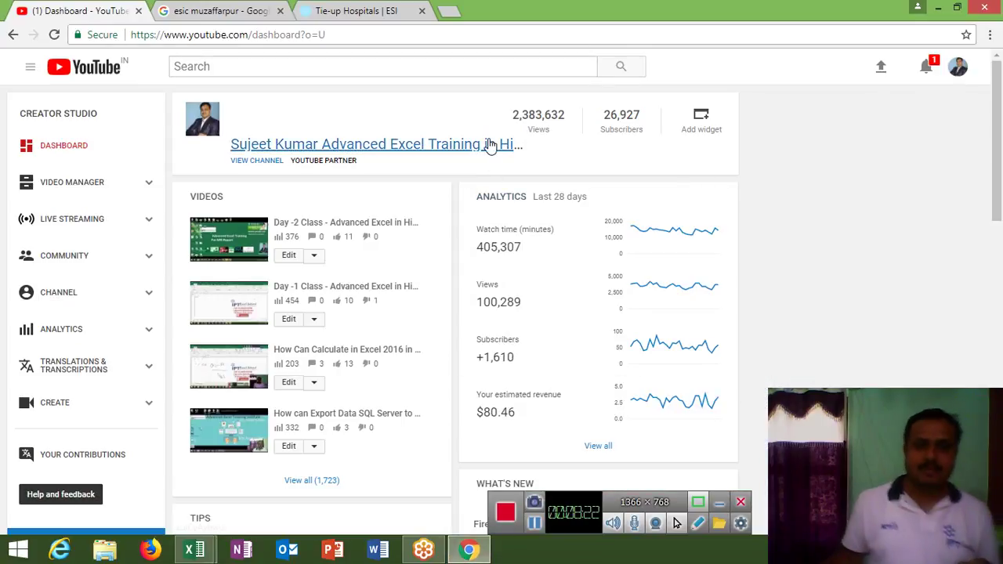
click(453, 12)
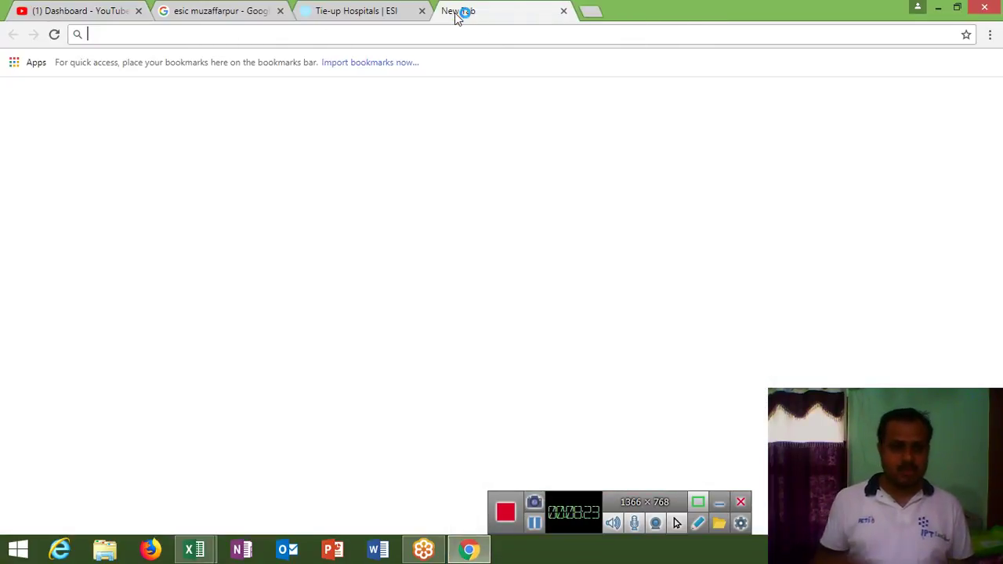
text(ipo)
key(BackSpace)
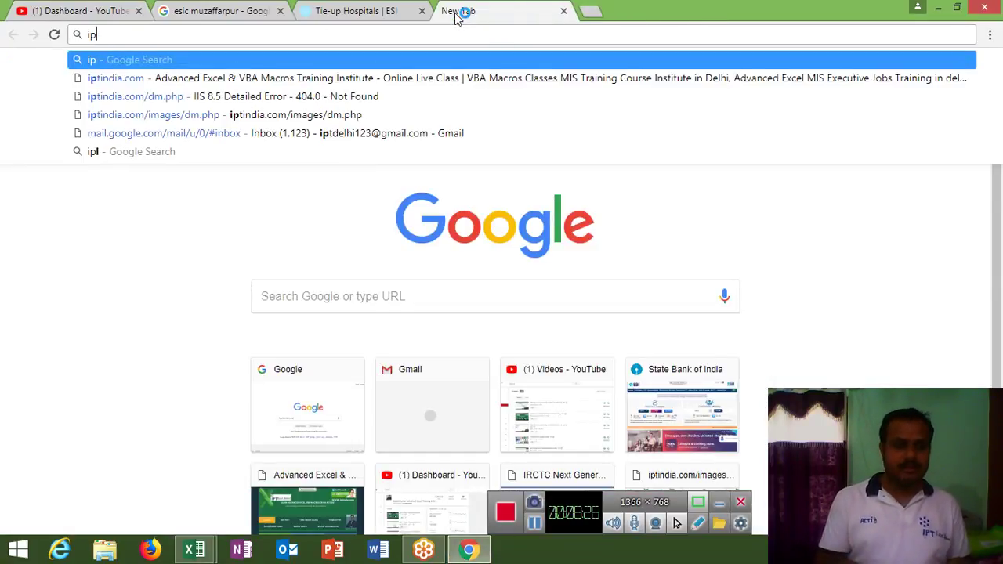
key(Down)
key(Return)
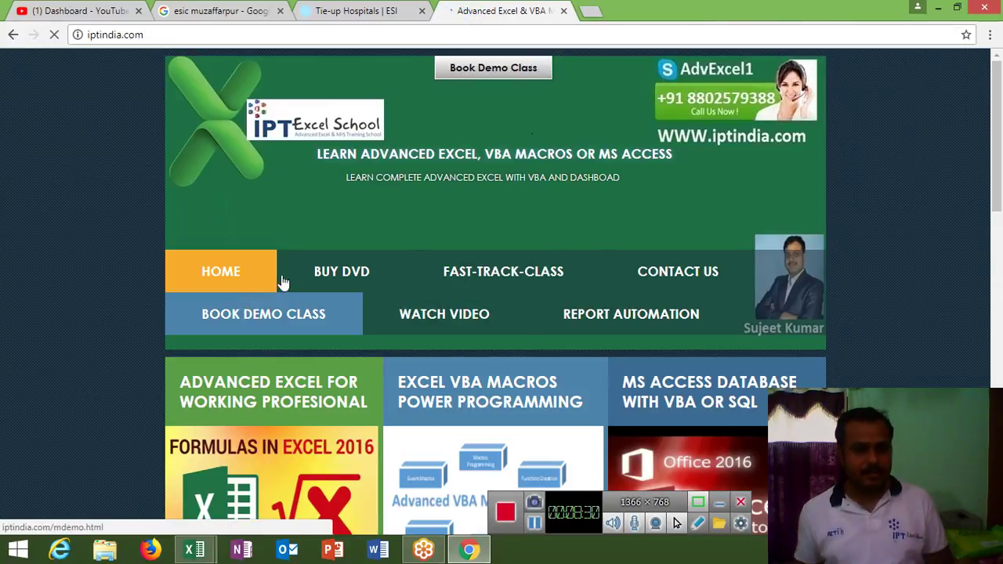
Go to the BUY DVD page and browse the IPT Excel School training DVDs and prices
click(342, 285)
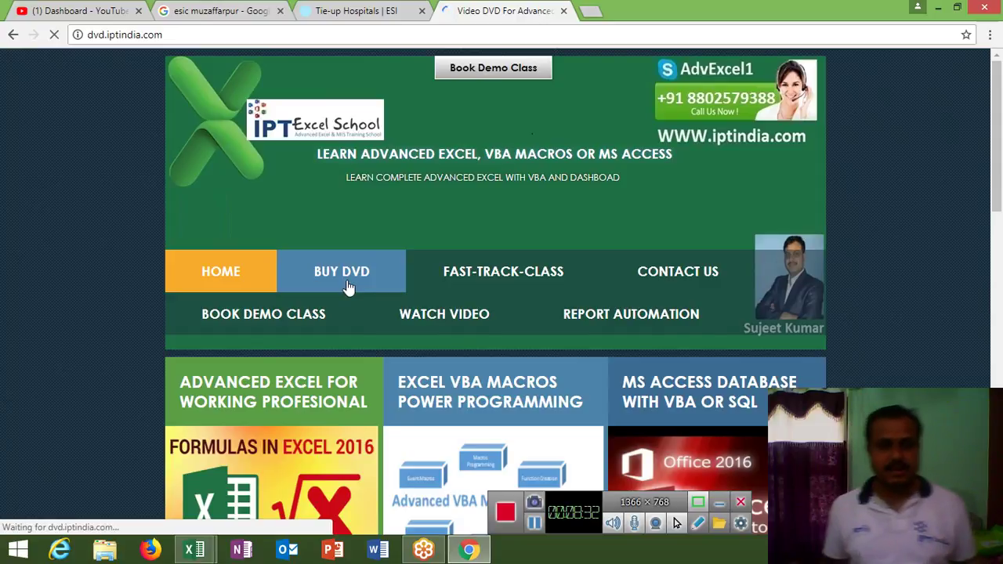
scroll(356, 274, down, 3)
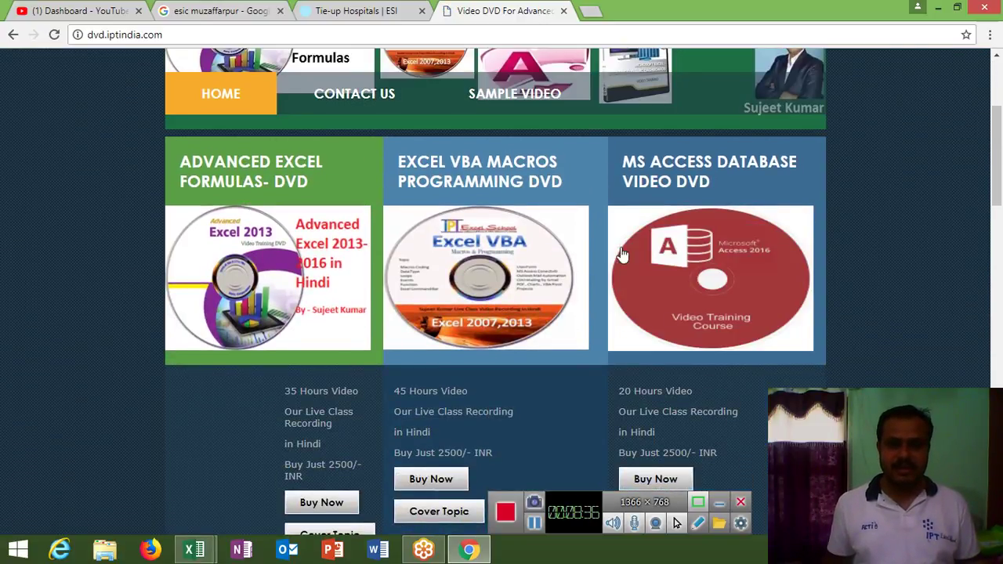
scroll(672, 265, down, 4)
scroll(671, 265, down, 1)
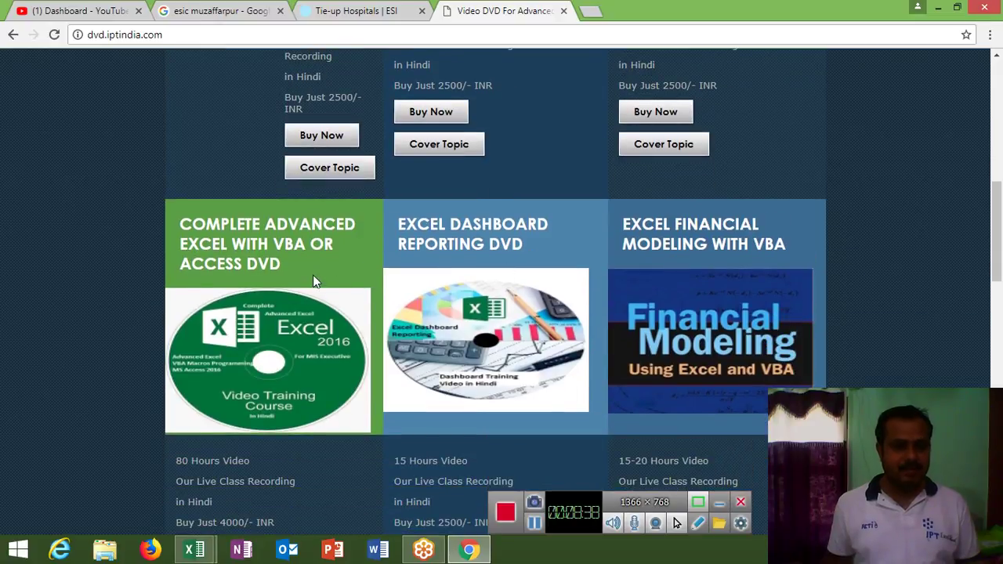
scroll(316, 270, down, 2)
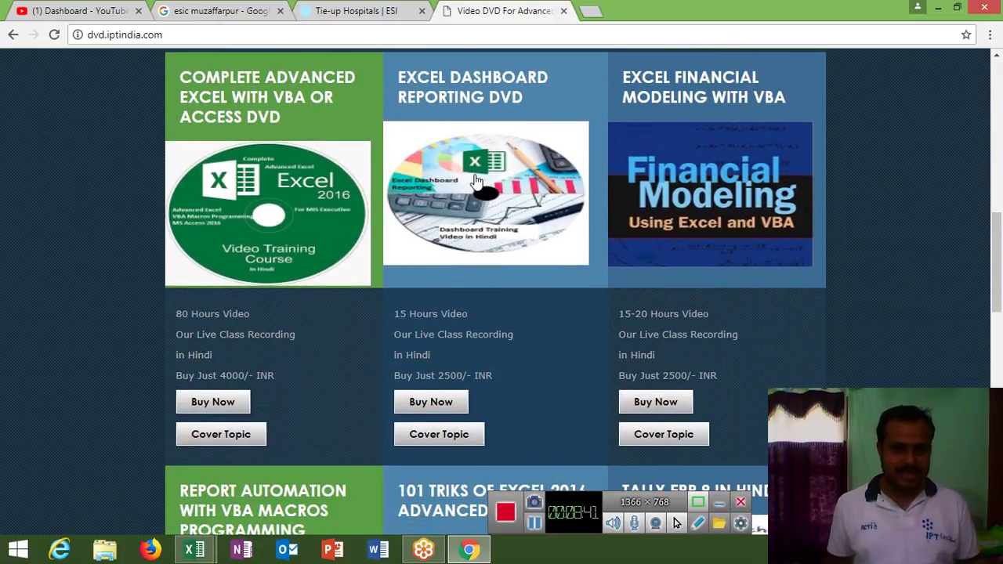
scroll(623, 206, down, 2)
scroll(627, 209, down, 1)
scroll(625, 208, down, 1)
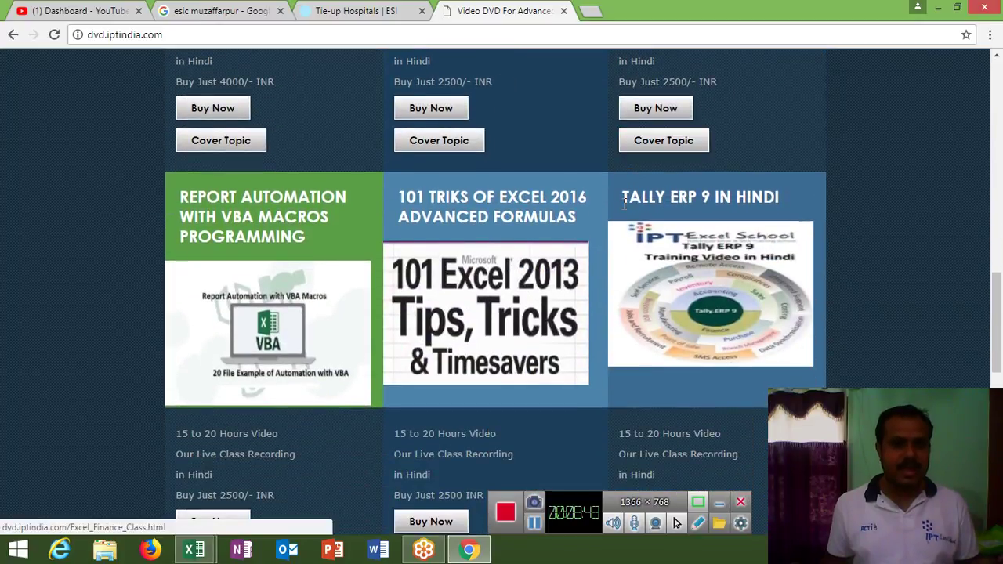
scroll(139, 233, down, 1)
scroll(222, 248, down, 1)
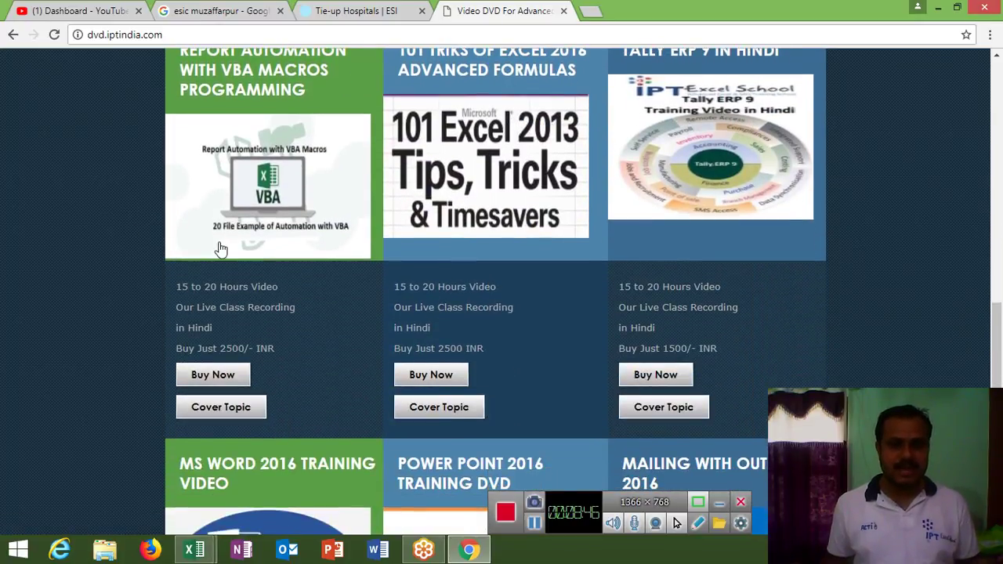
scroll(222, 248, up, 1)
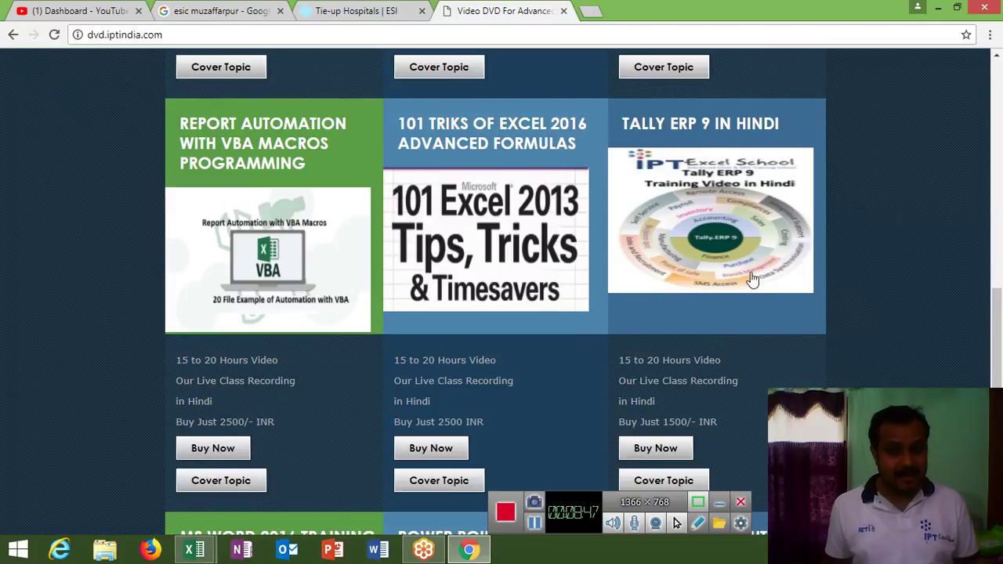
scroll(747, 269, down, 3)
scroll(745, 269, down, 3)
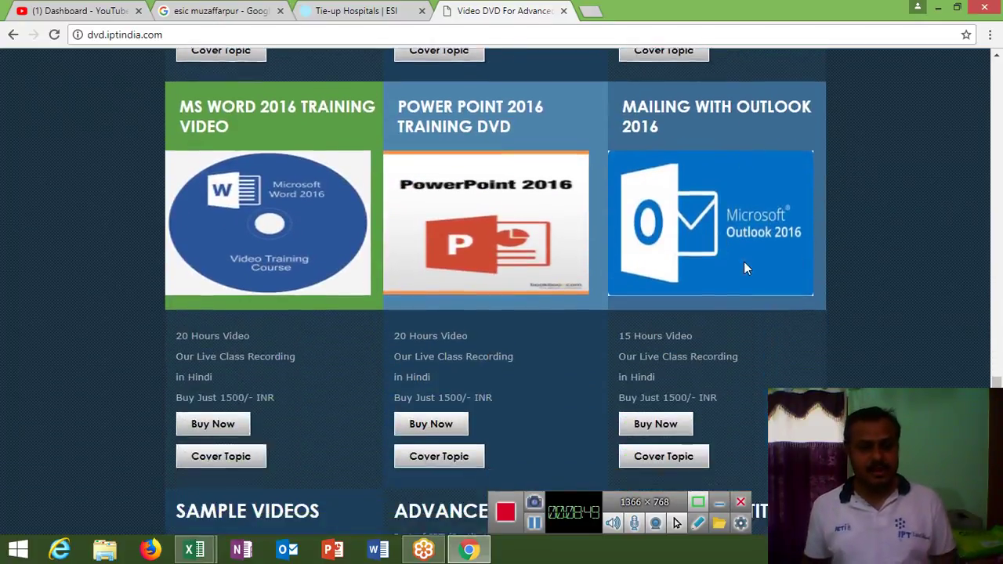
scroll(749, 271, down, 3)
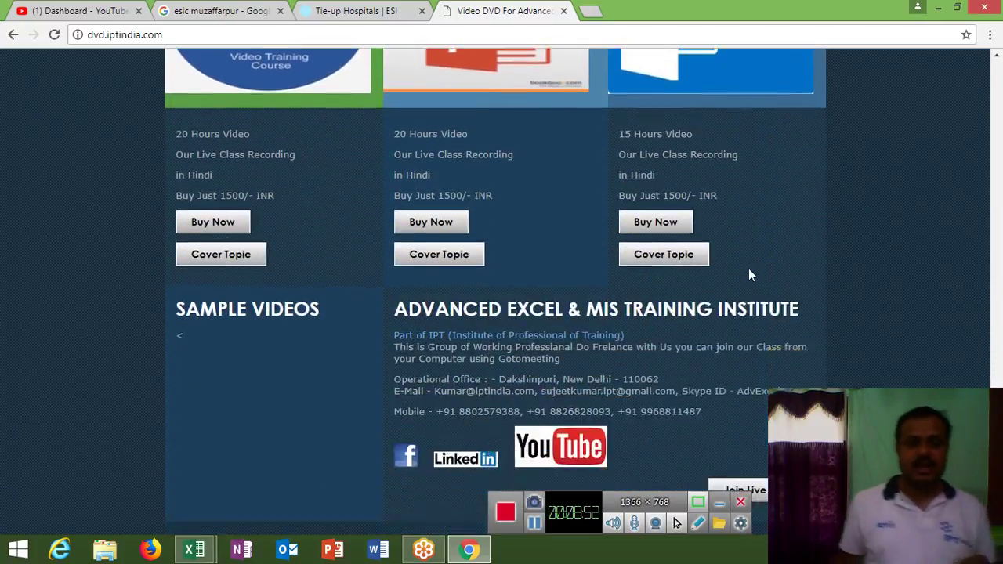
scroll(748, 272, up, 7)
scroll(750, 315, up, 6)
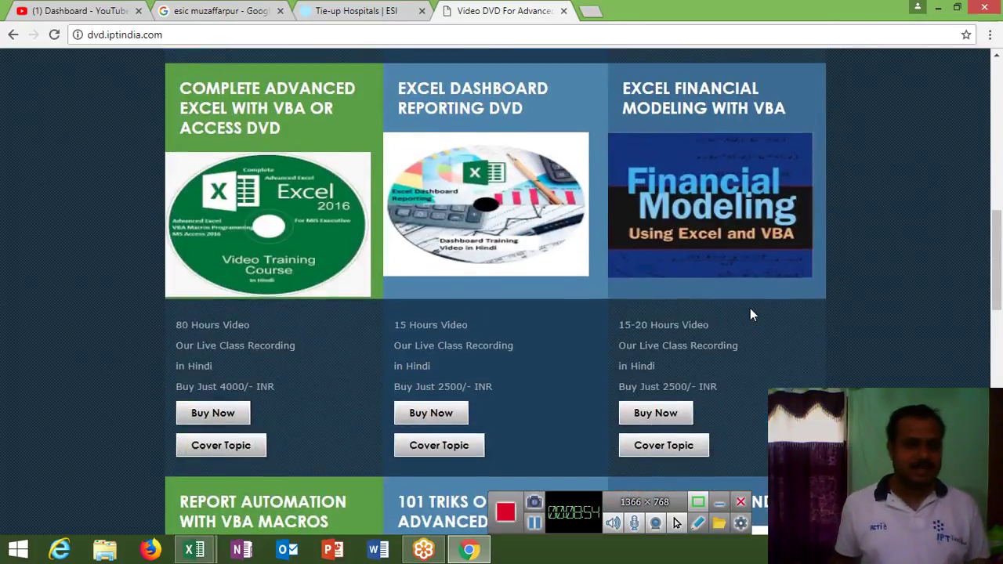
scroll(749, 337, up, 9)
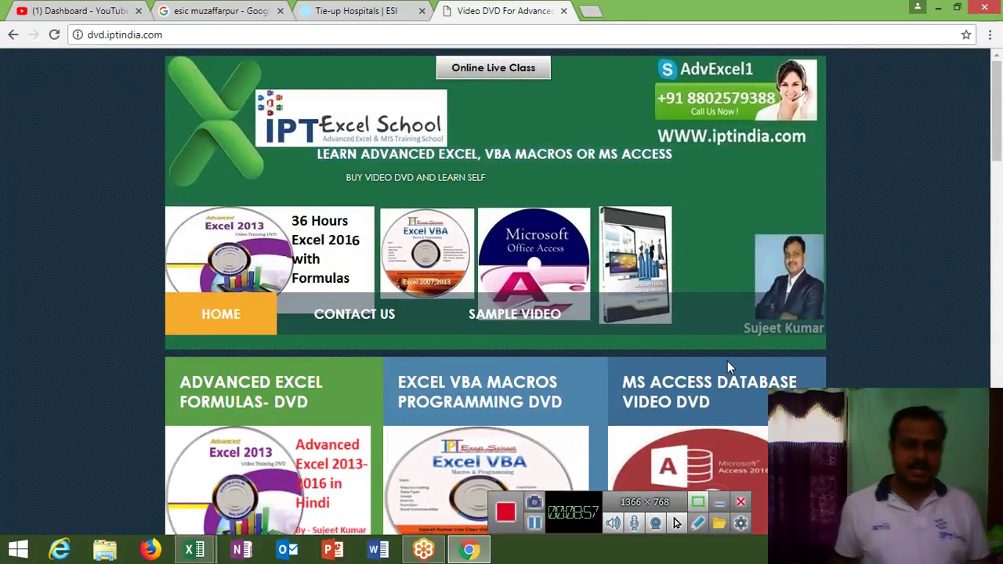
Return to the iptindia.com home page via Online Live Class, browse it, then show the Windows desktop
click(508, 69)
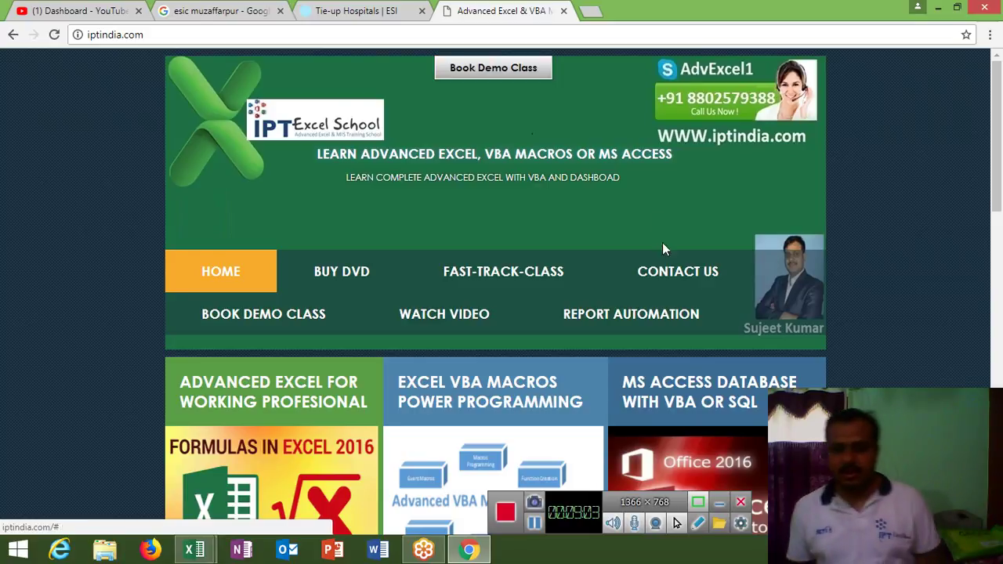
scroll(591, 196, down, 3)
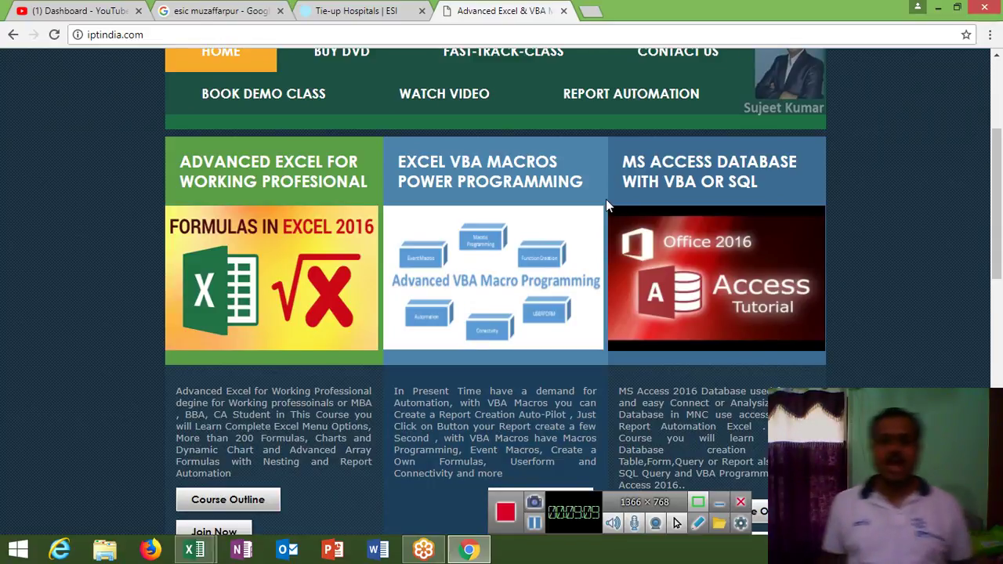
scroll(606, 199, up, 3)
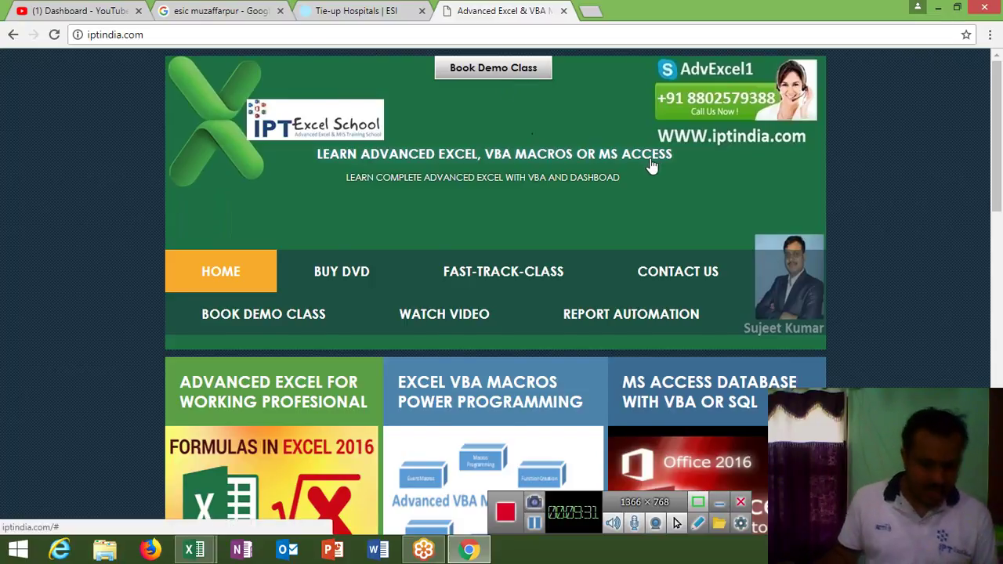
key(super+d)
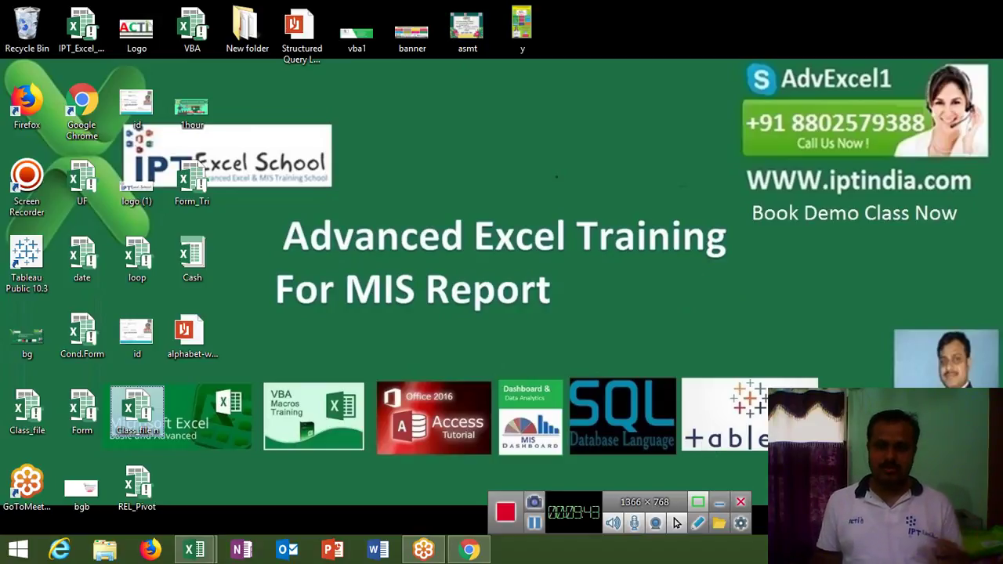
mouse_move(687, 91)
mouse_down()
mouse_move(1000, 177)
mouse_move(931, 154)
mouse_up()
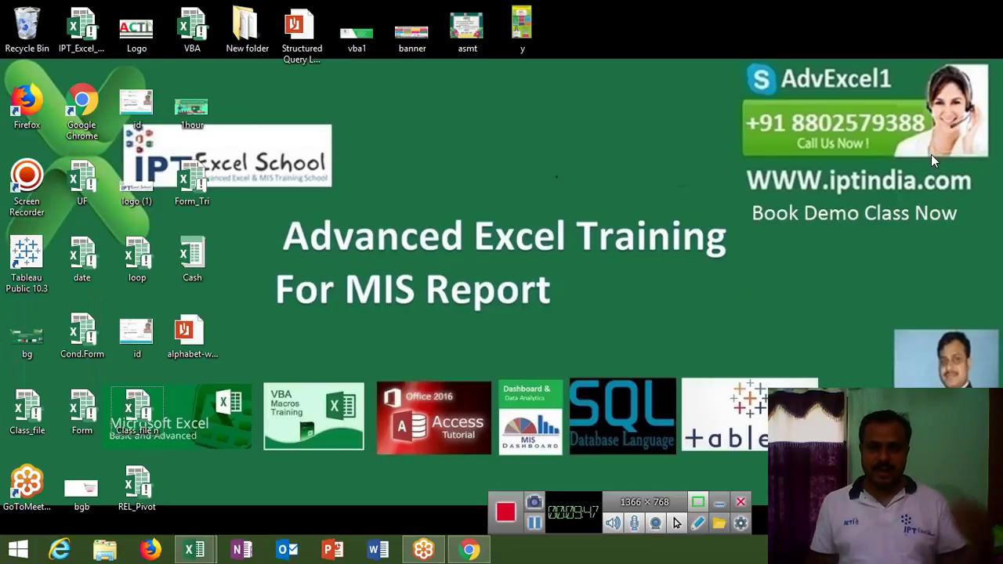